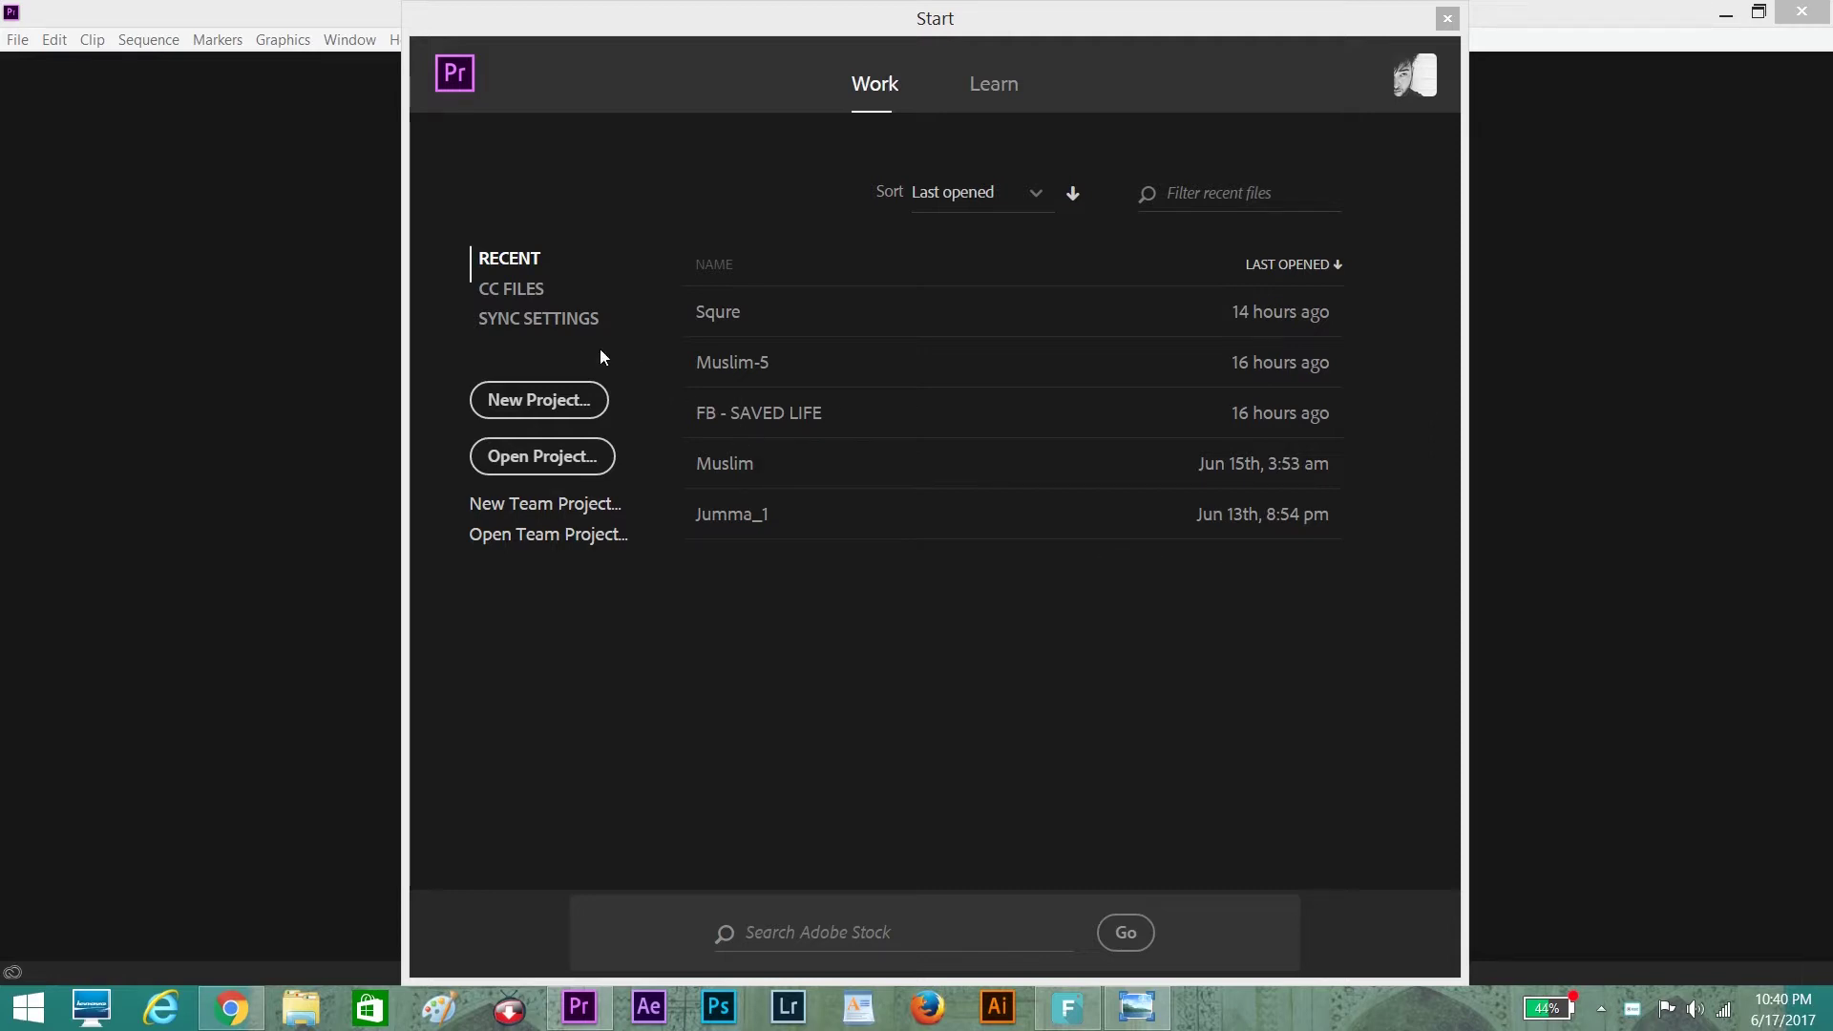
Start a new Premiere Pro project named 'Square'
click(531, 399)
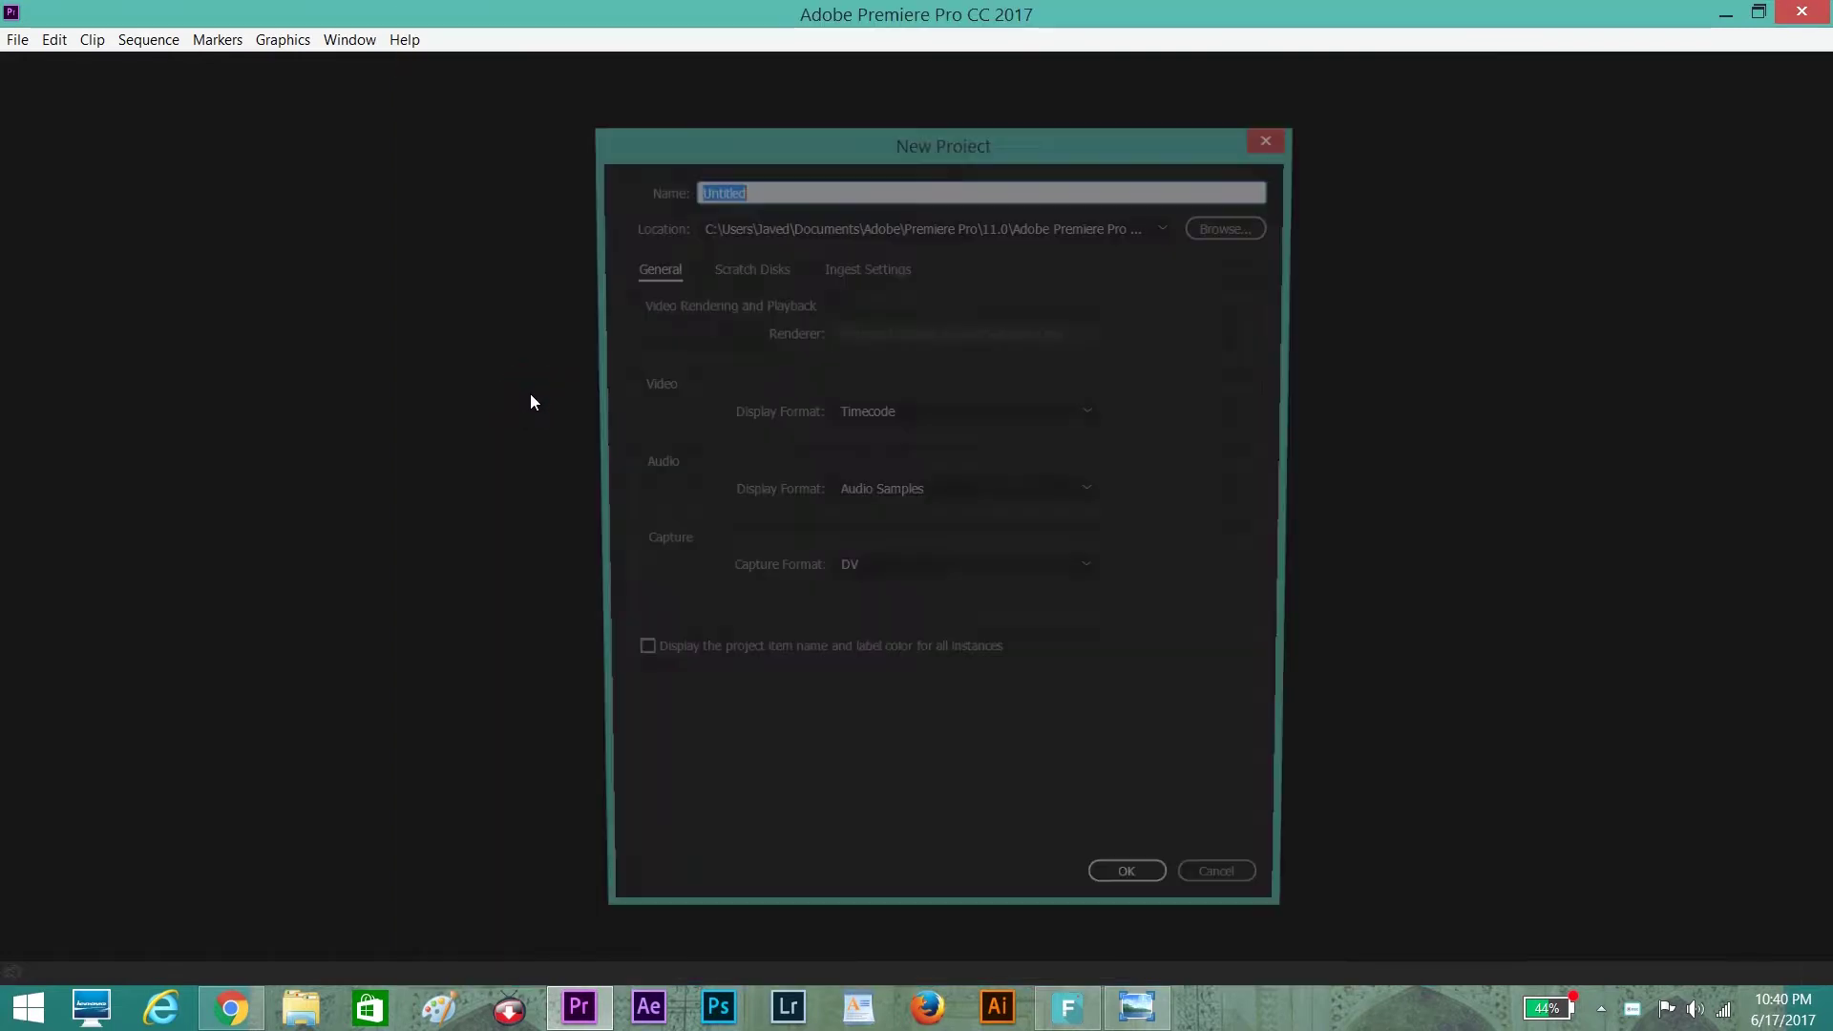
double_click(827, 184)
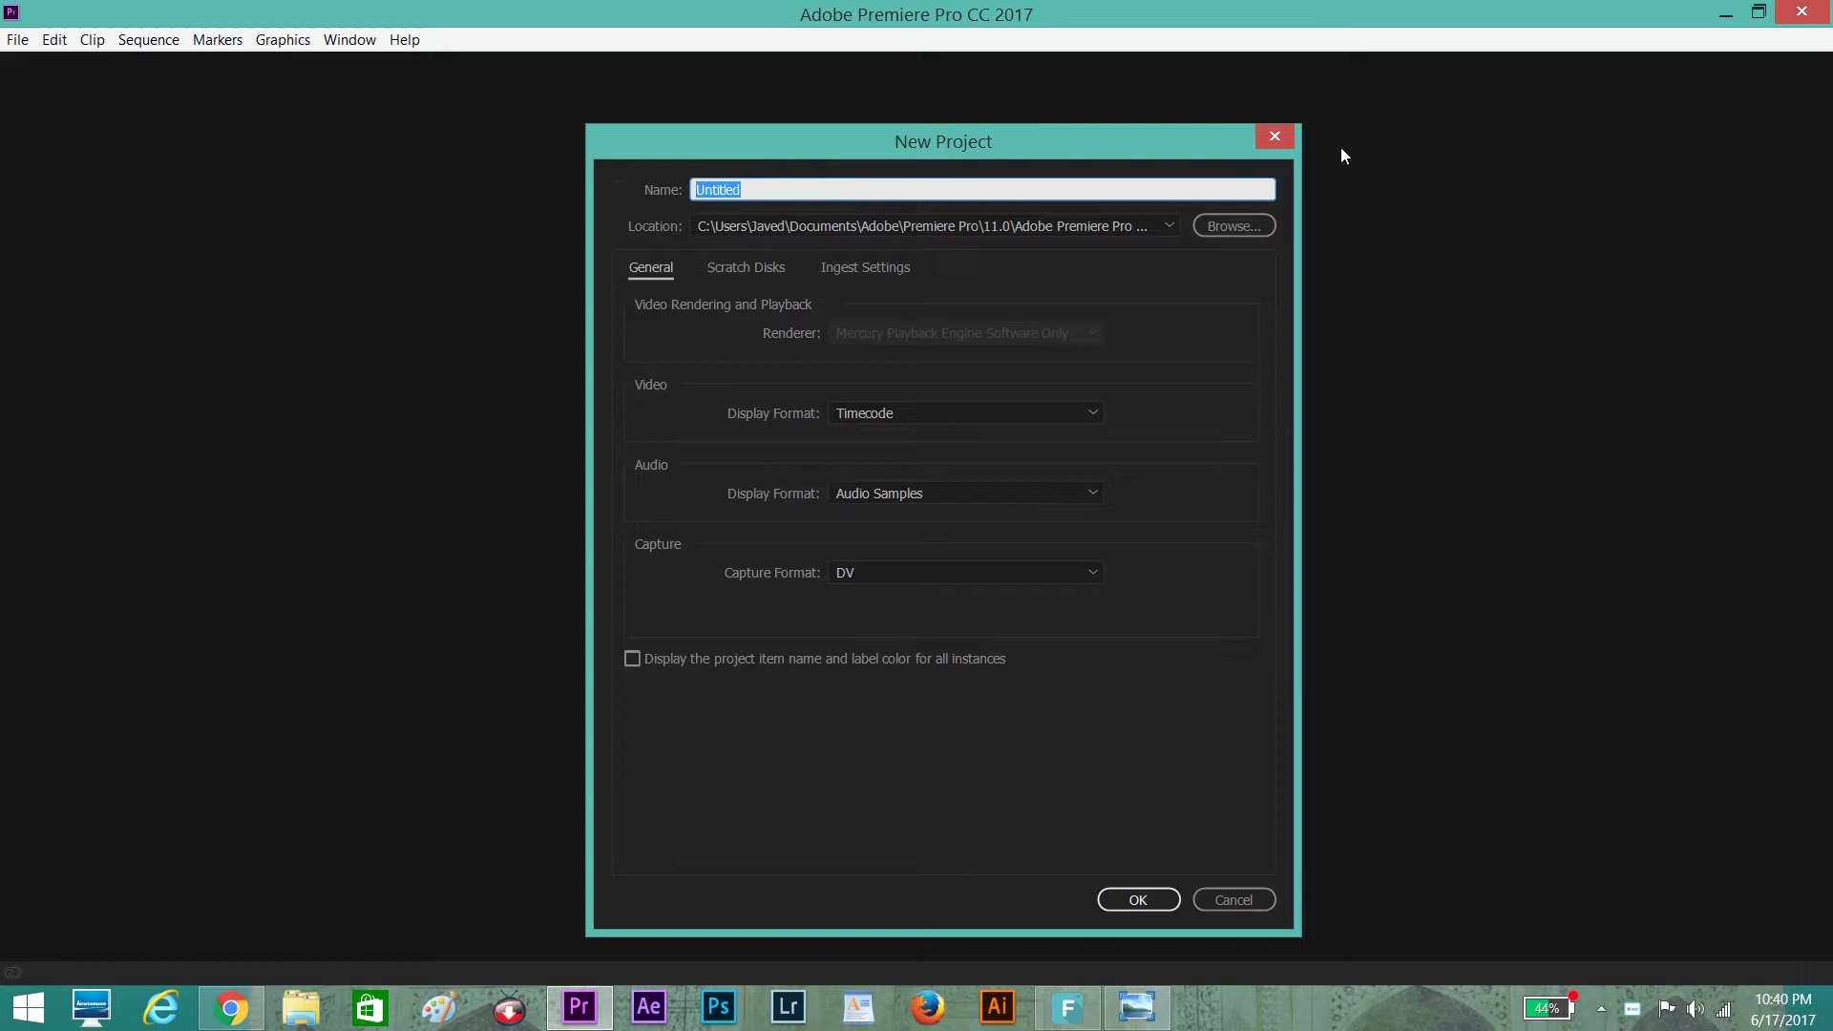
text(Square)
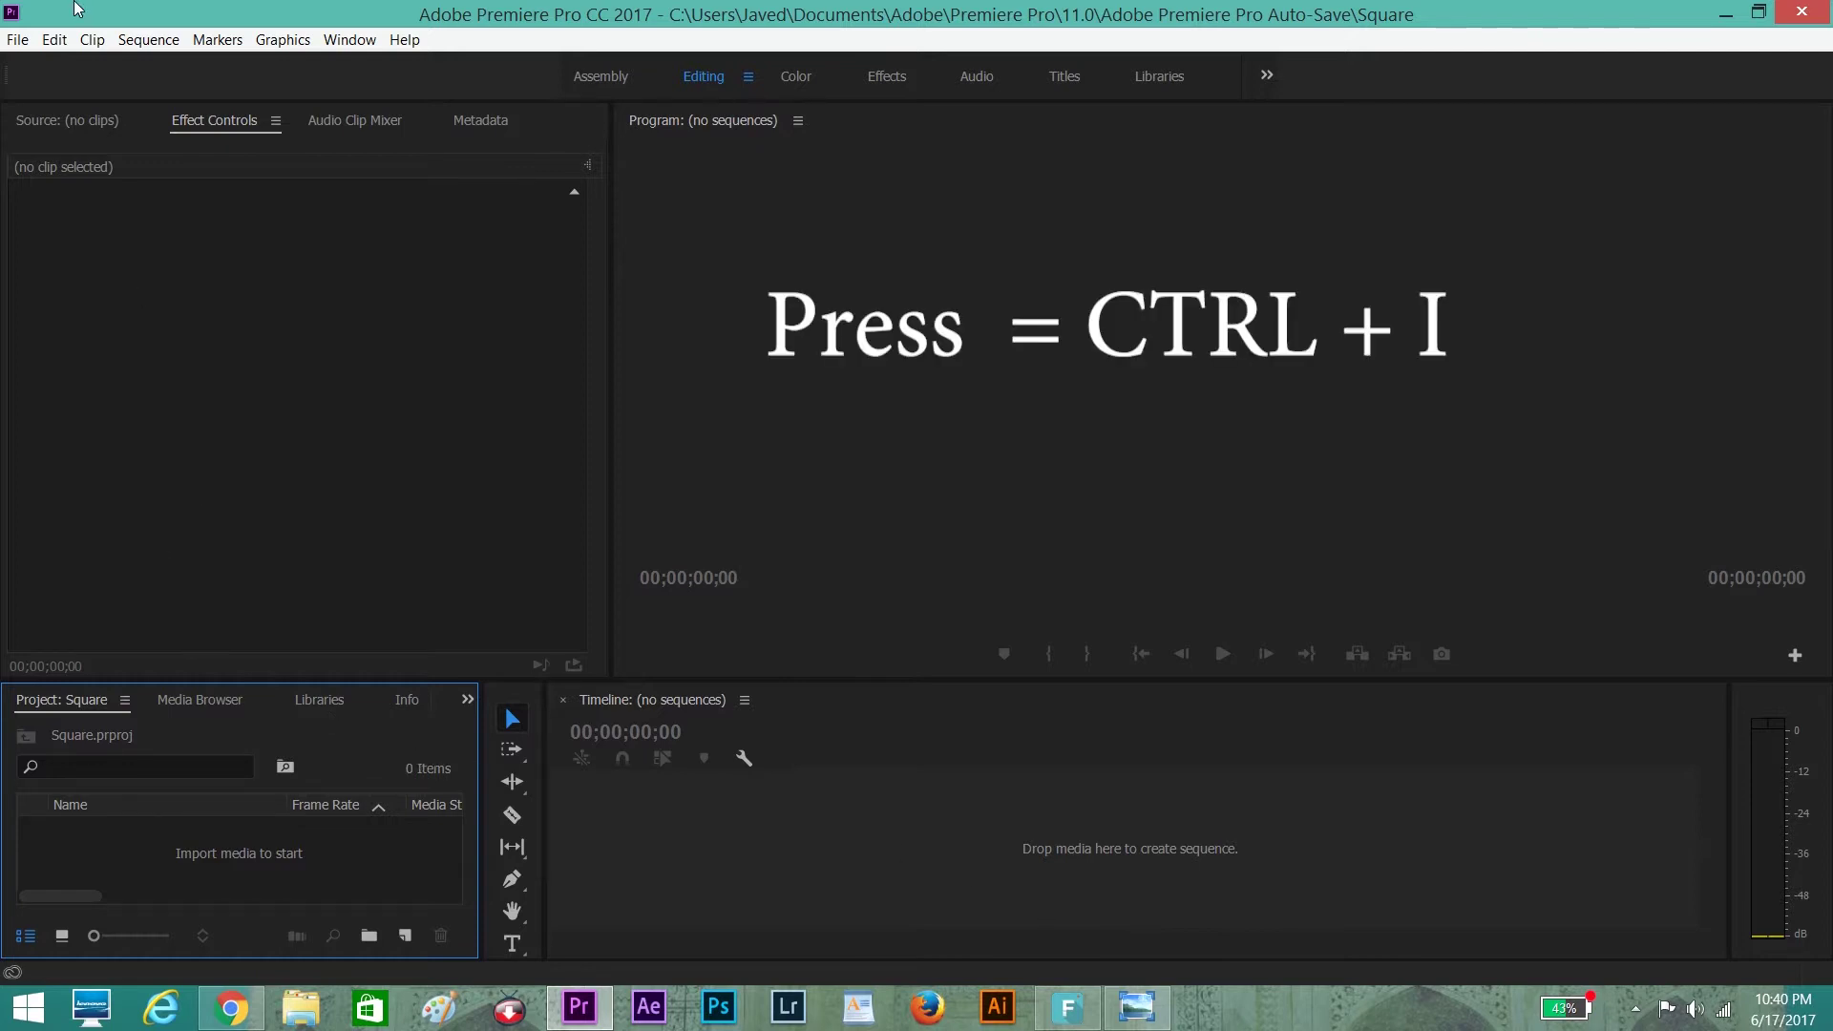
Import MVI_0892 after confirming in its Properties details that it is 1920×1080
key(ctrl+i)
click(490, 209)
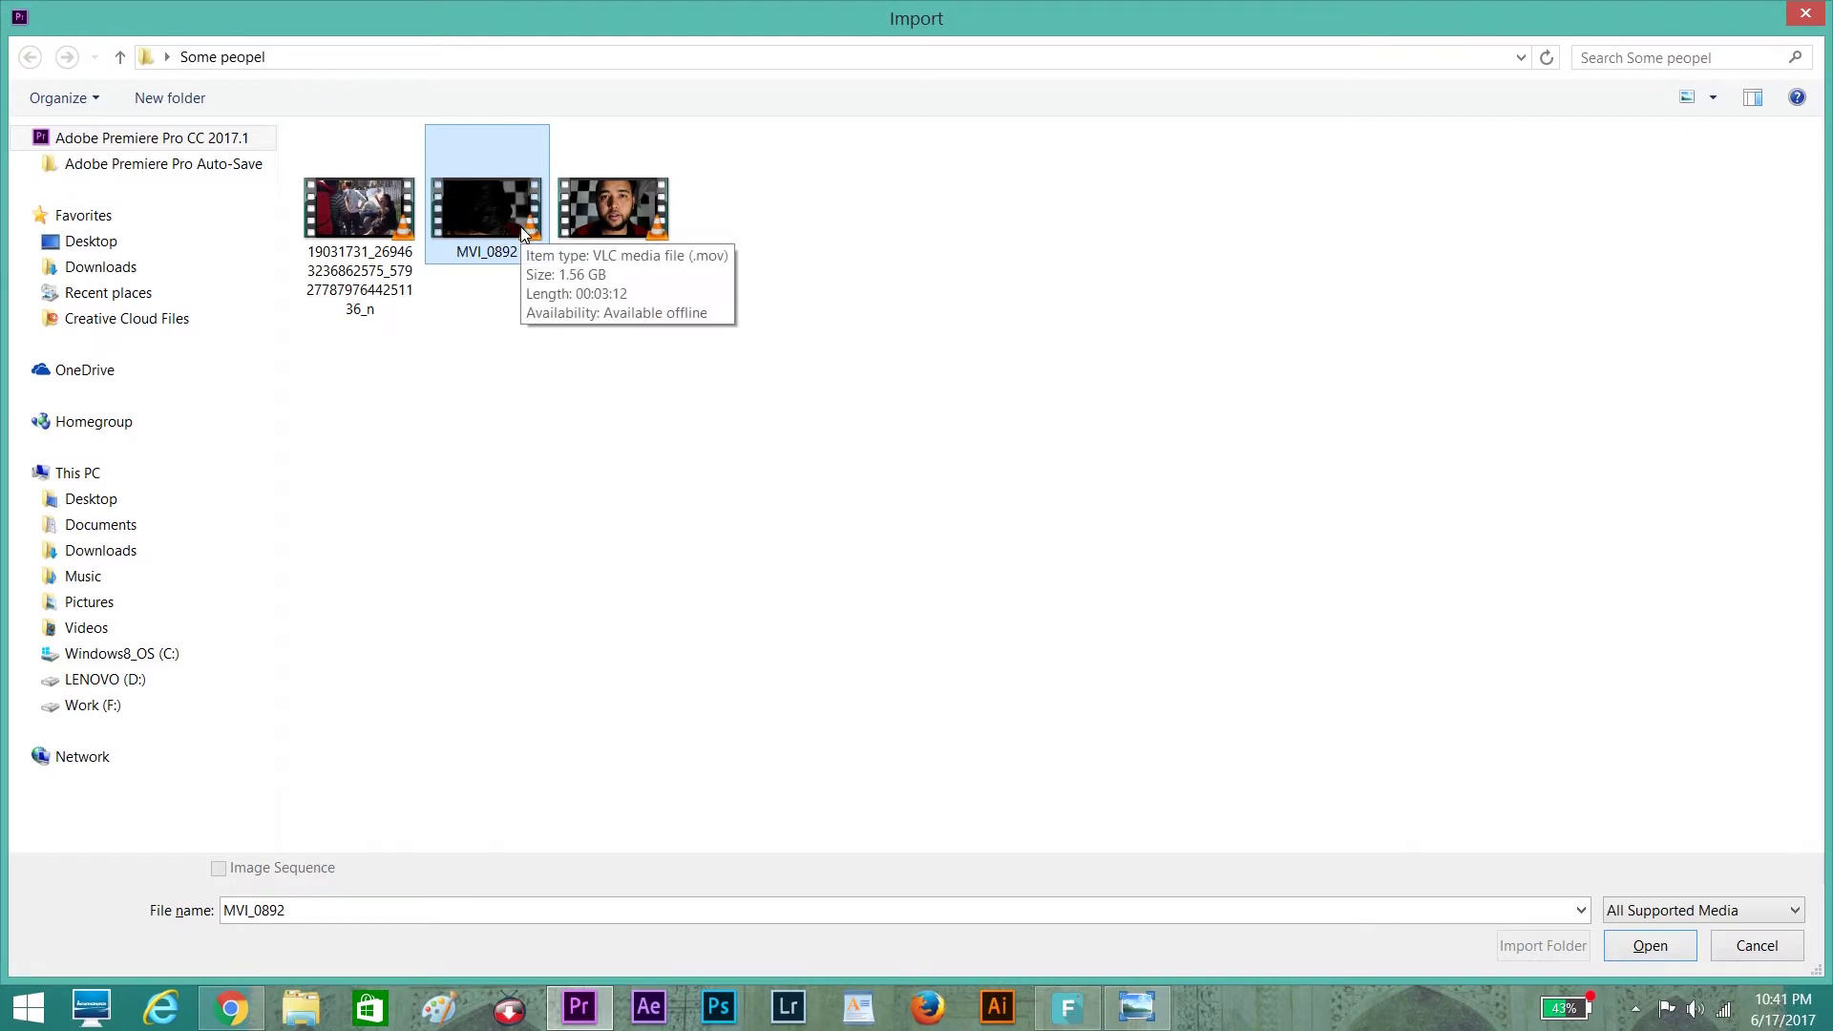
right_click(521, 227)
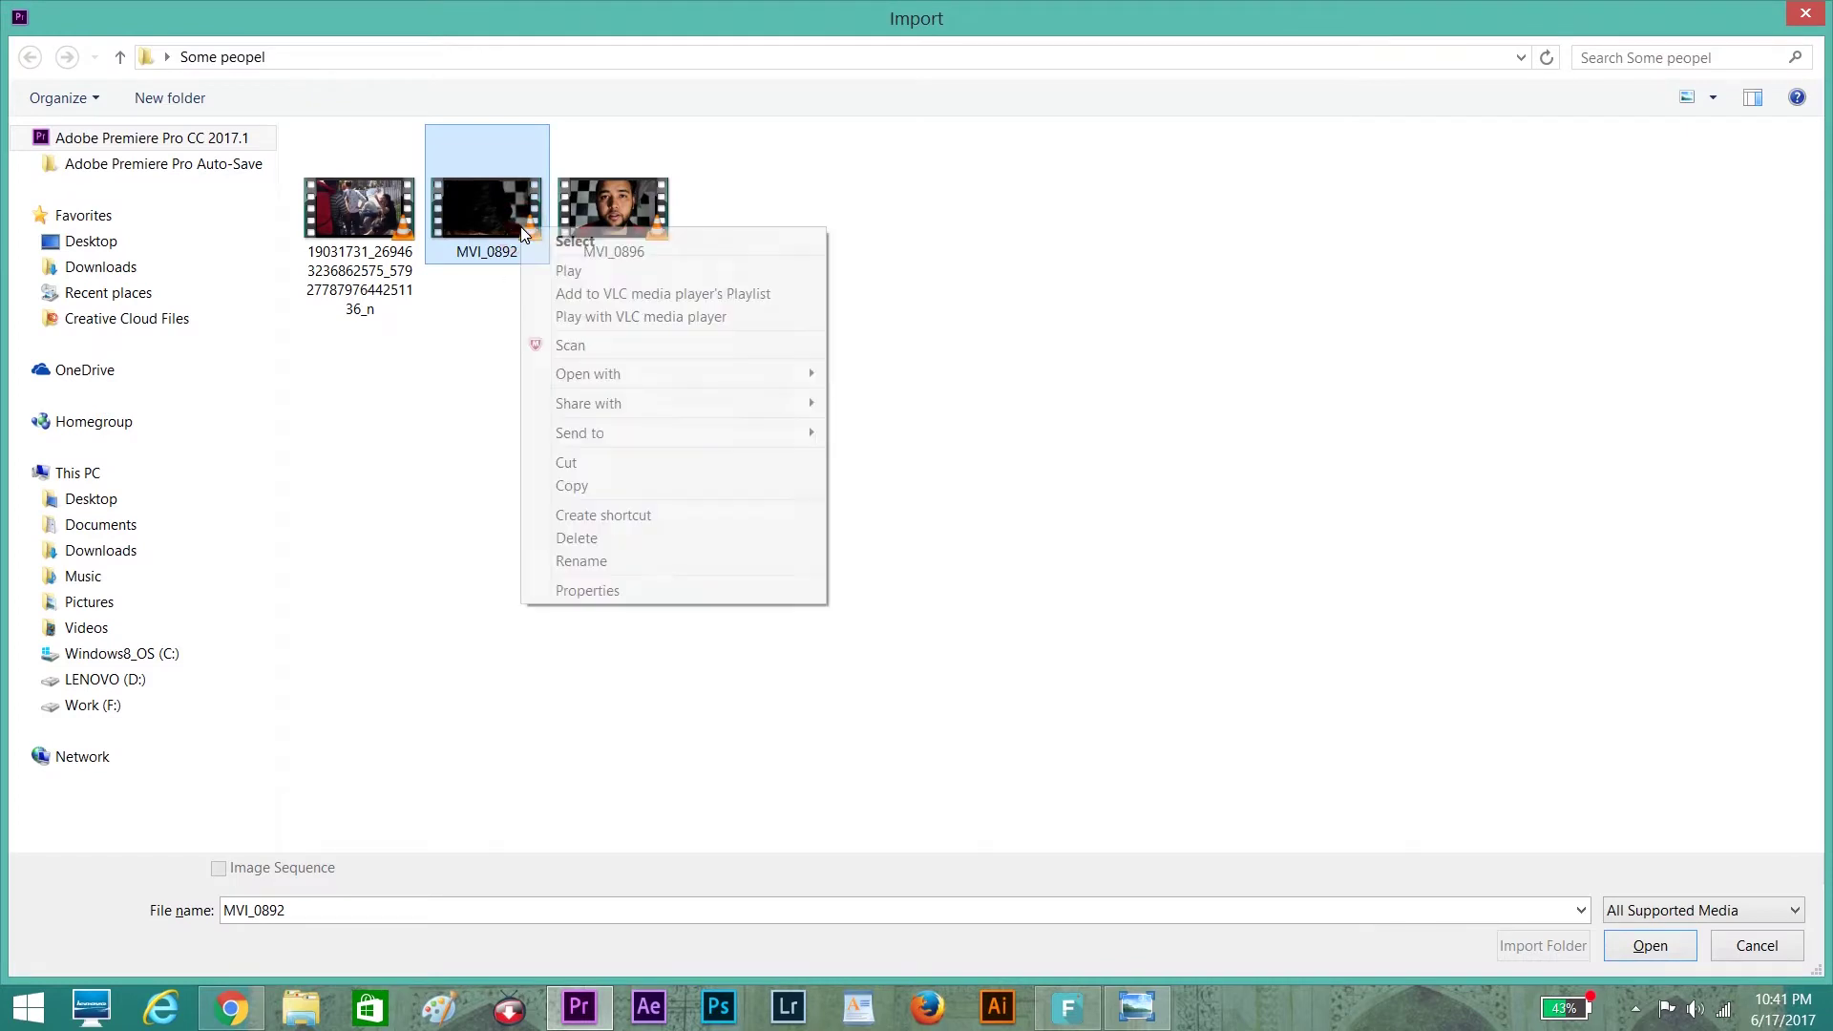
click(575, 593)
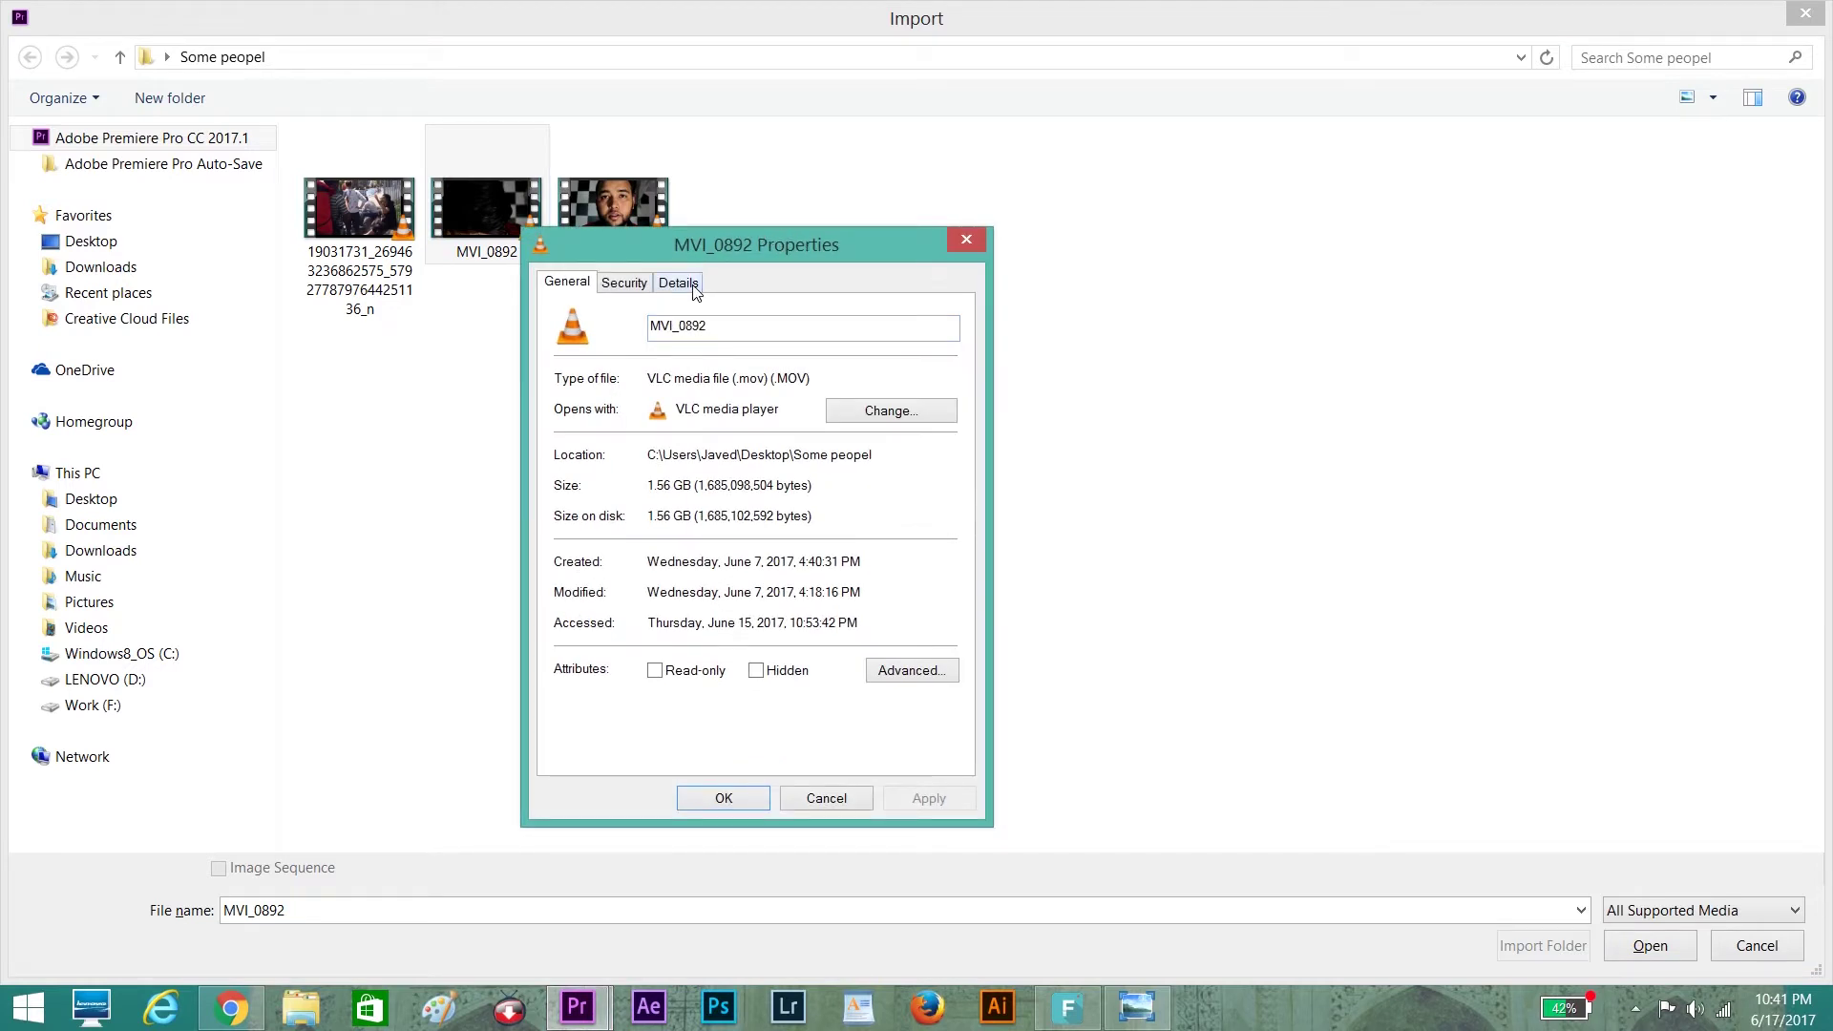
click(695, 286)
click(593, 536)
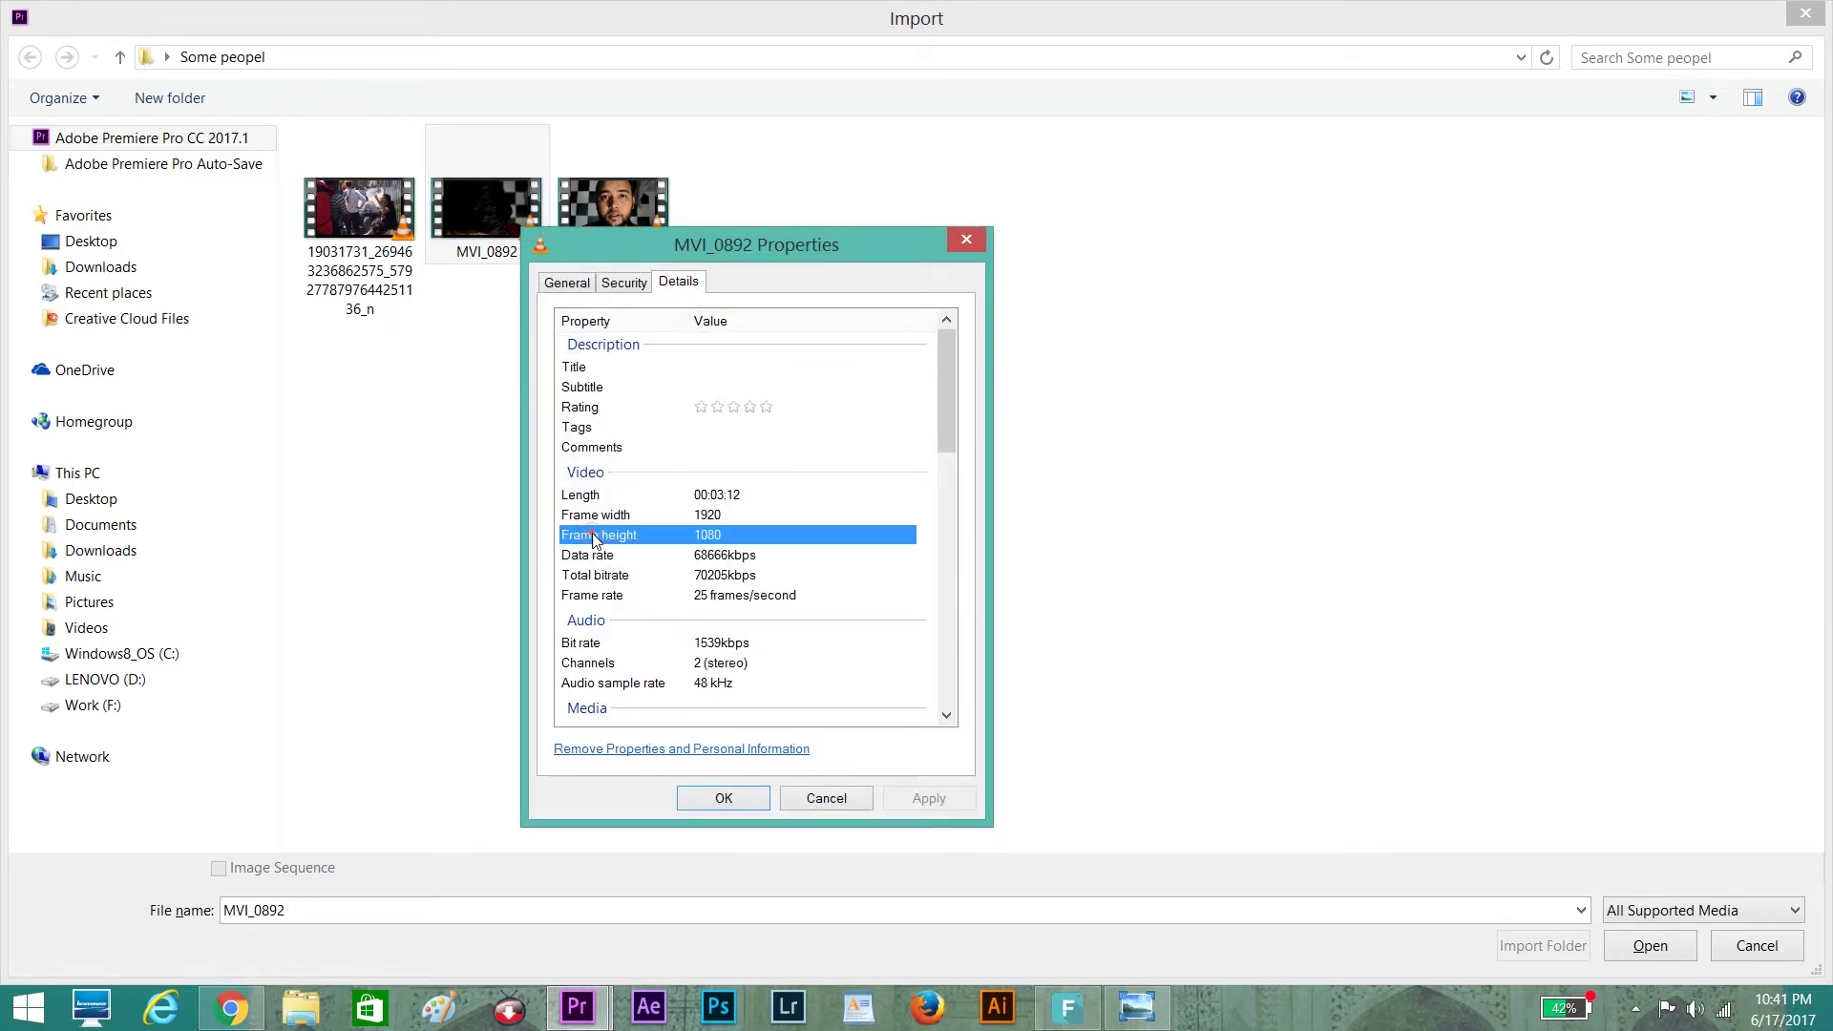
click(590, 515)
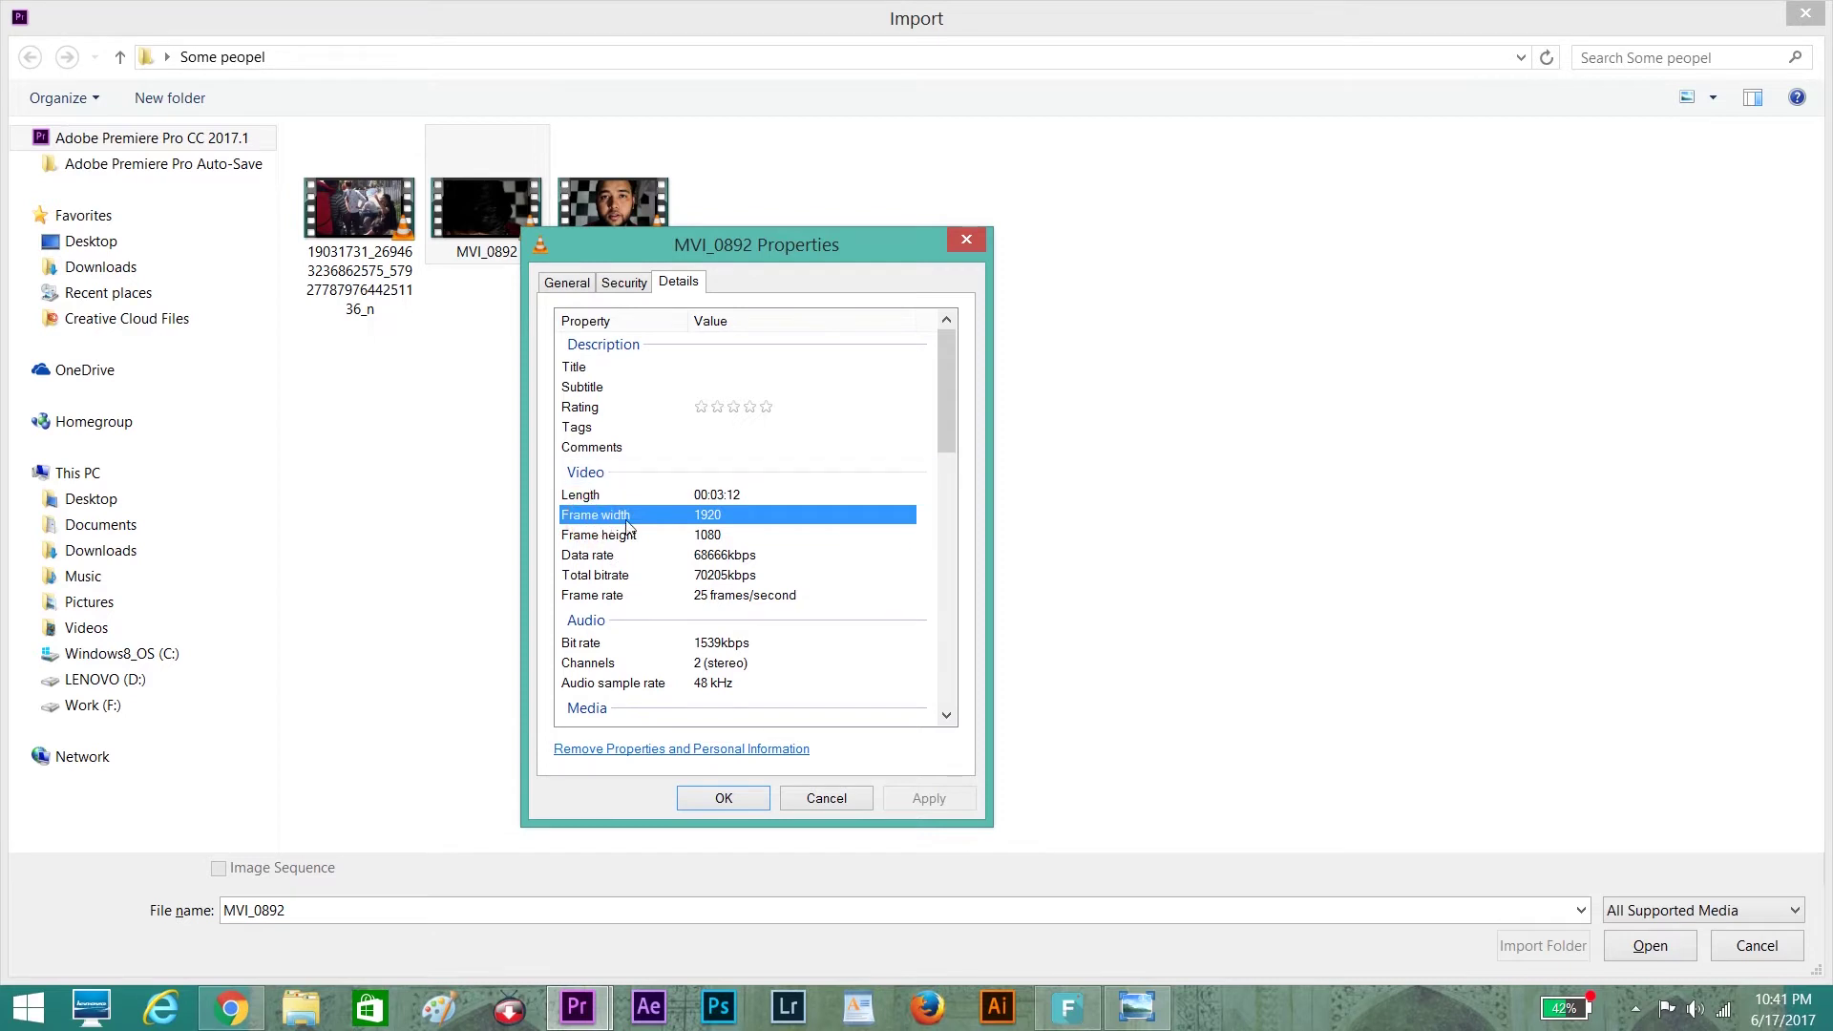
click(595, 538)
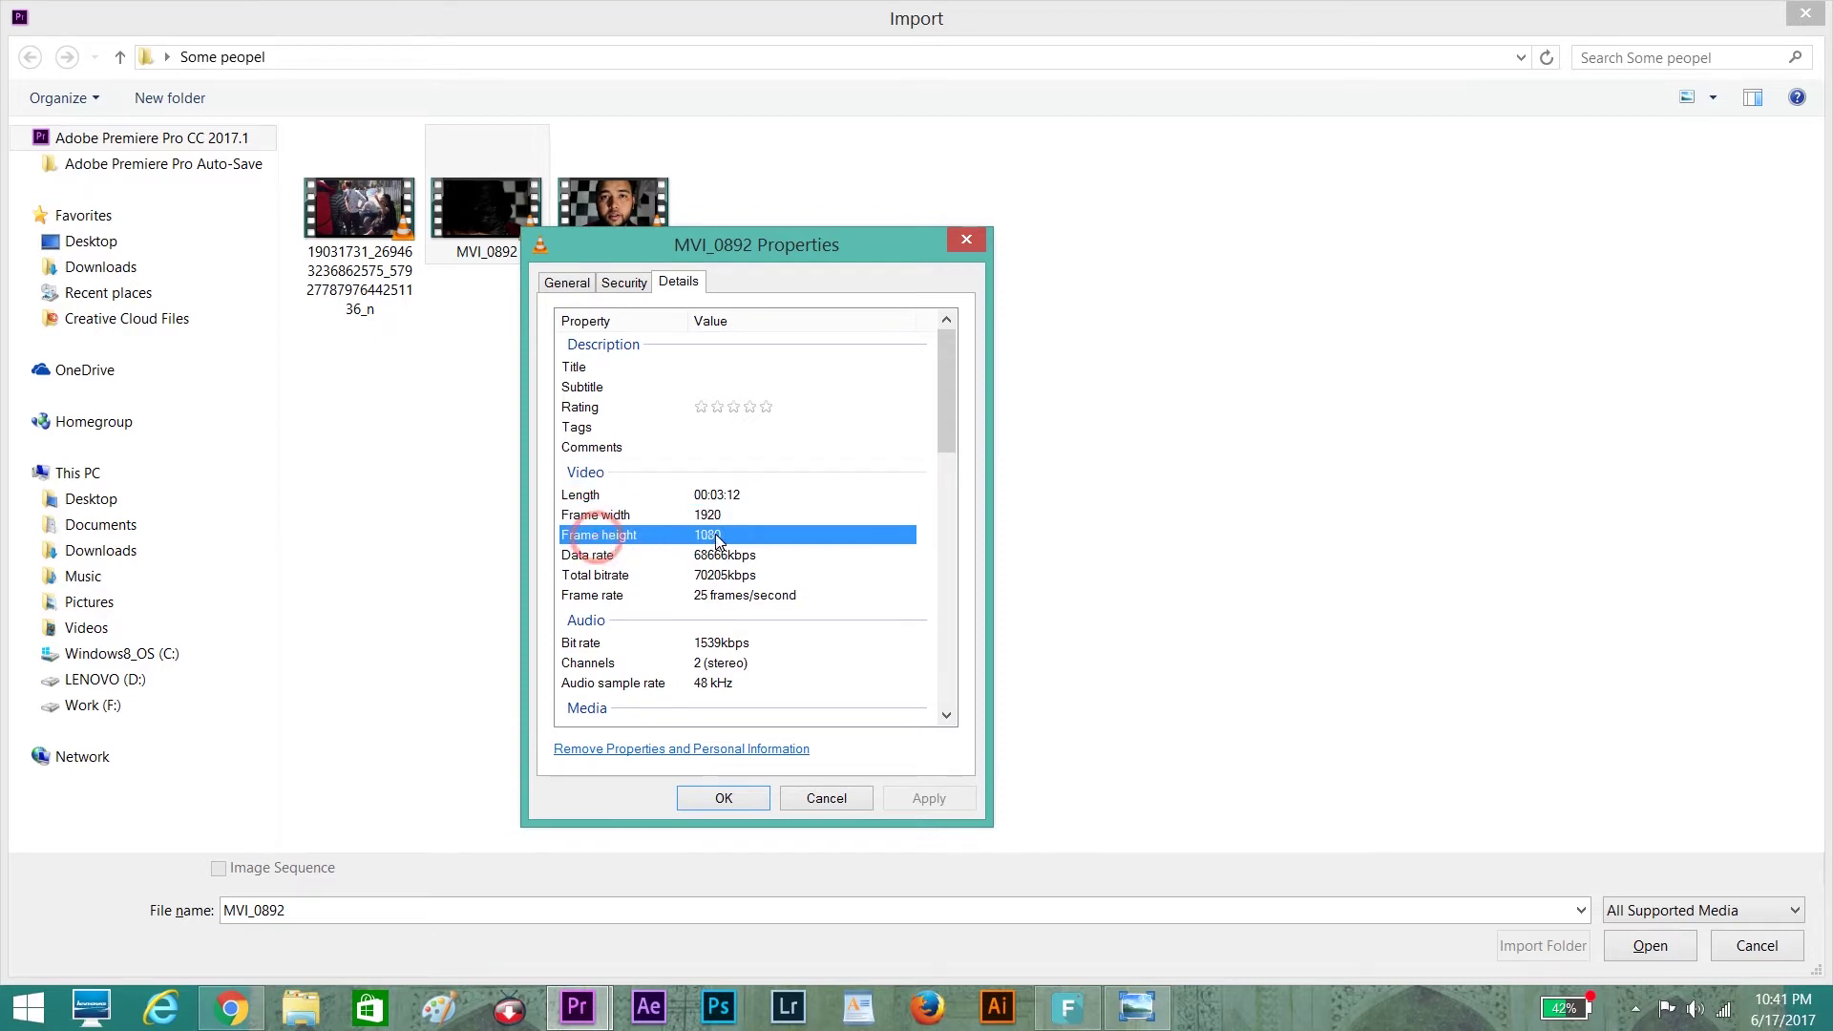
click(731, 799)
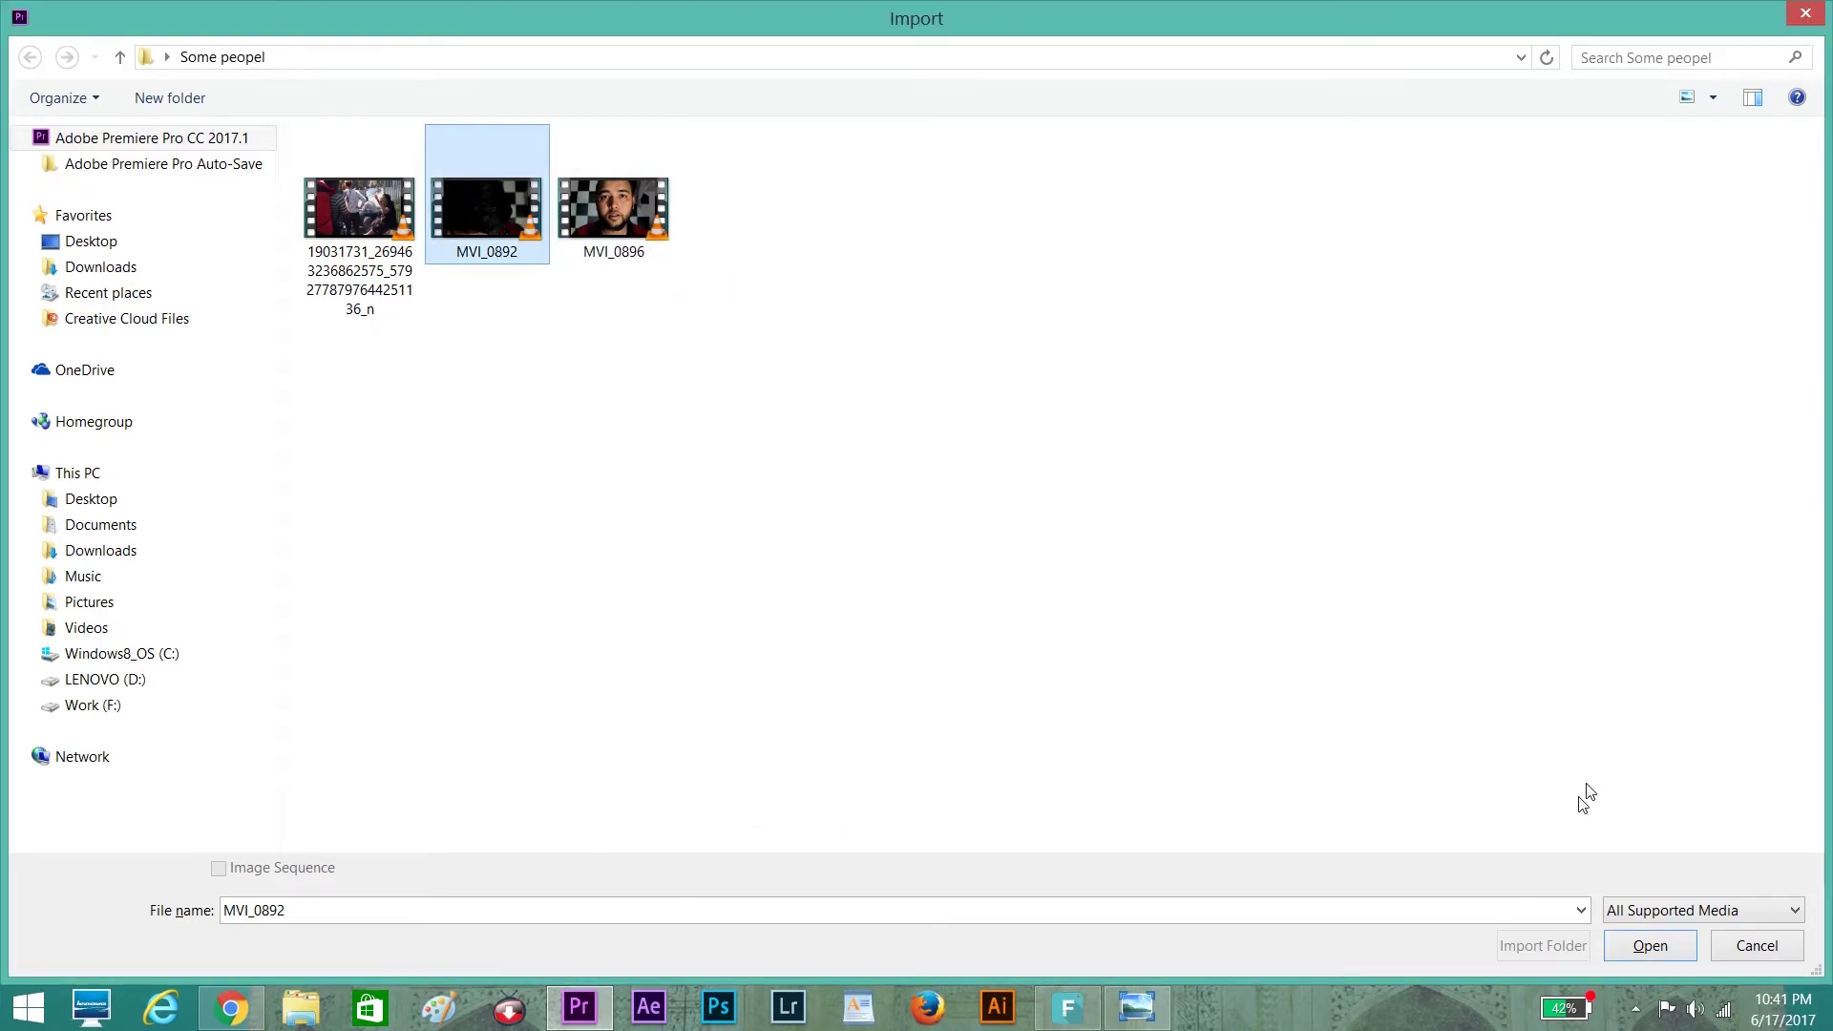
click(1650, 948)
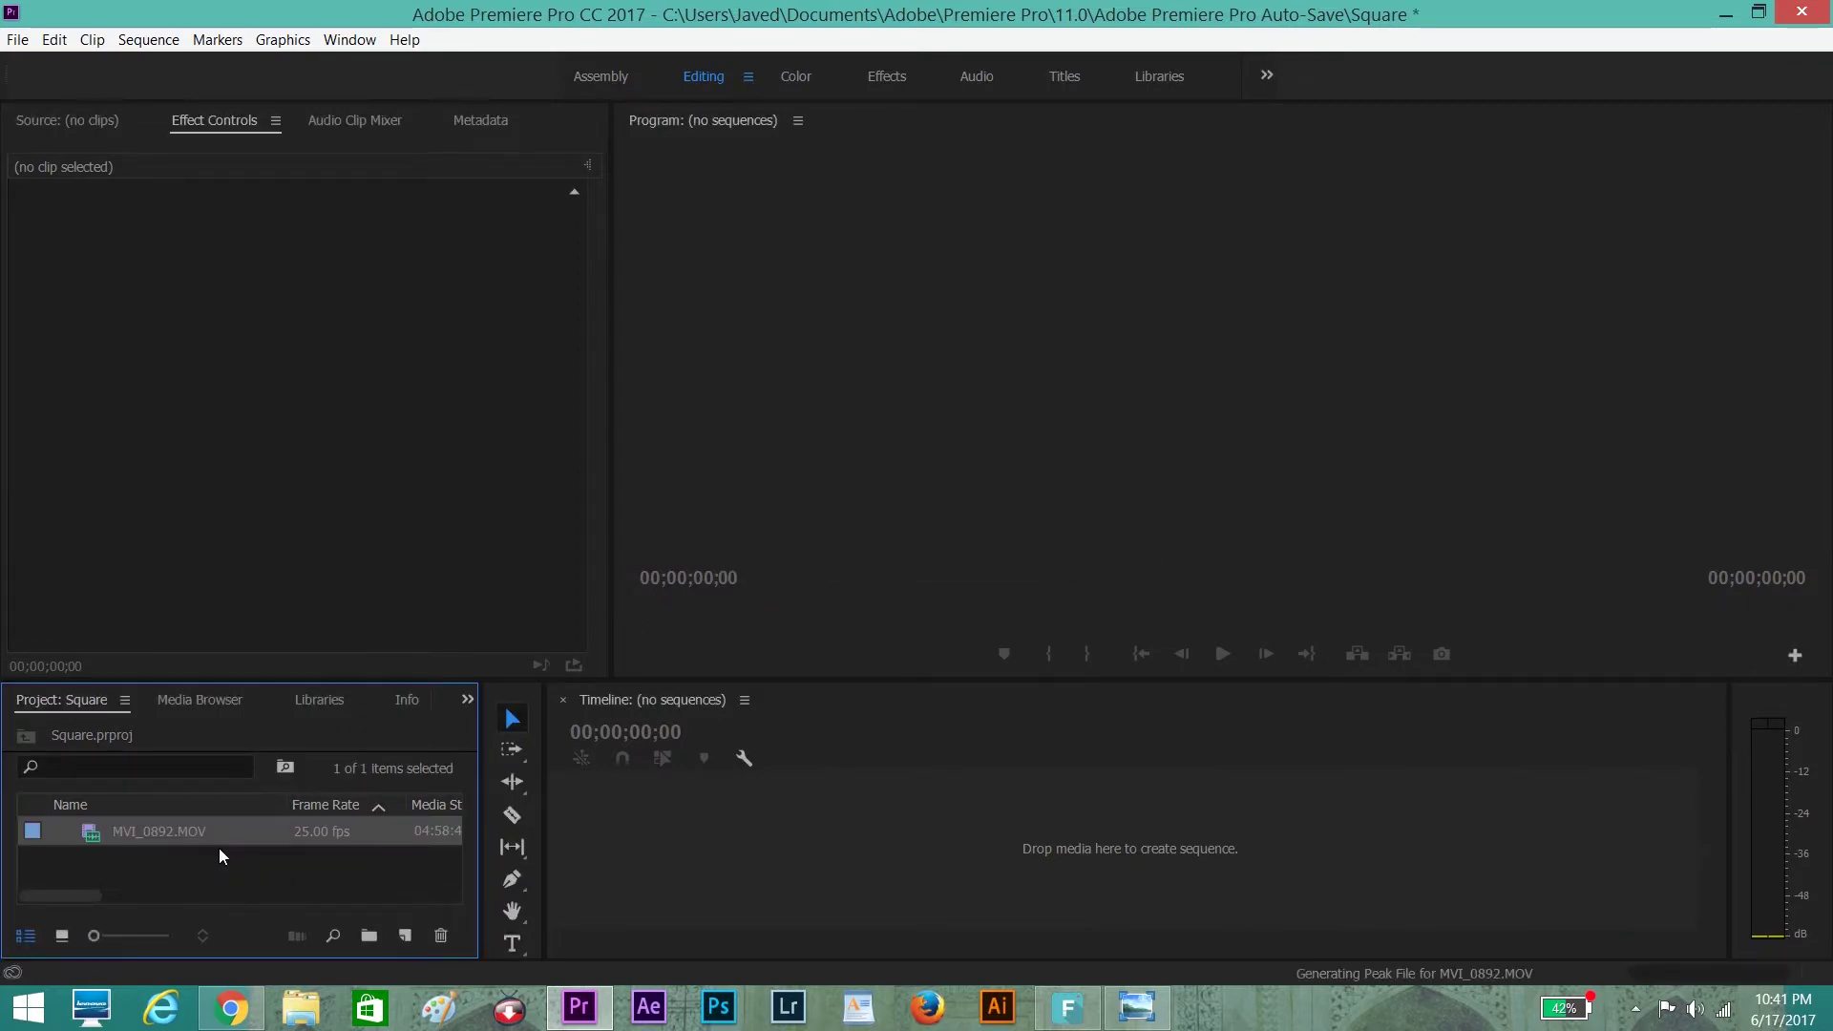
Drag the MVI_0892.MOV clip onto the empty timeline to build a sequence from it
click(130, 828)
click(157, 867)
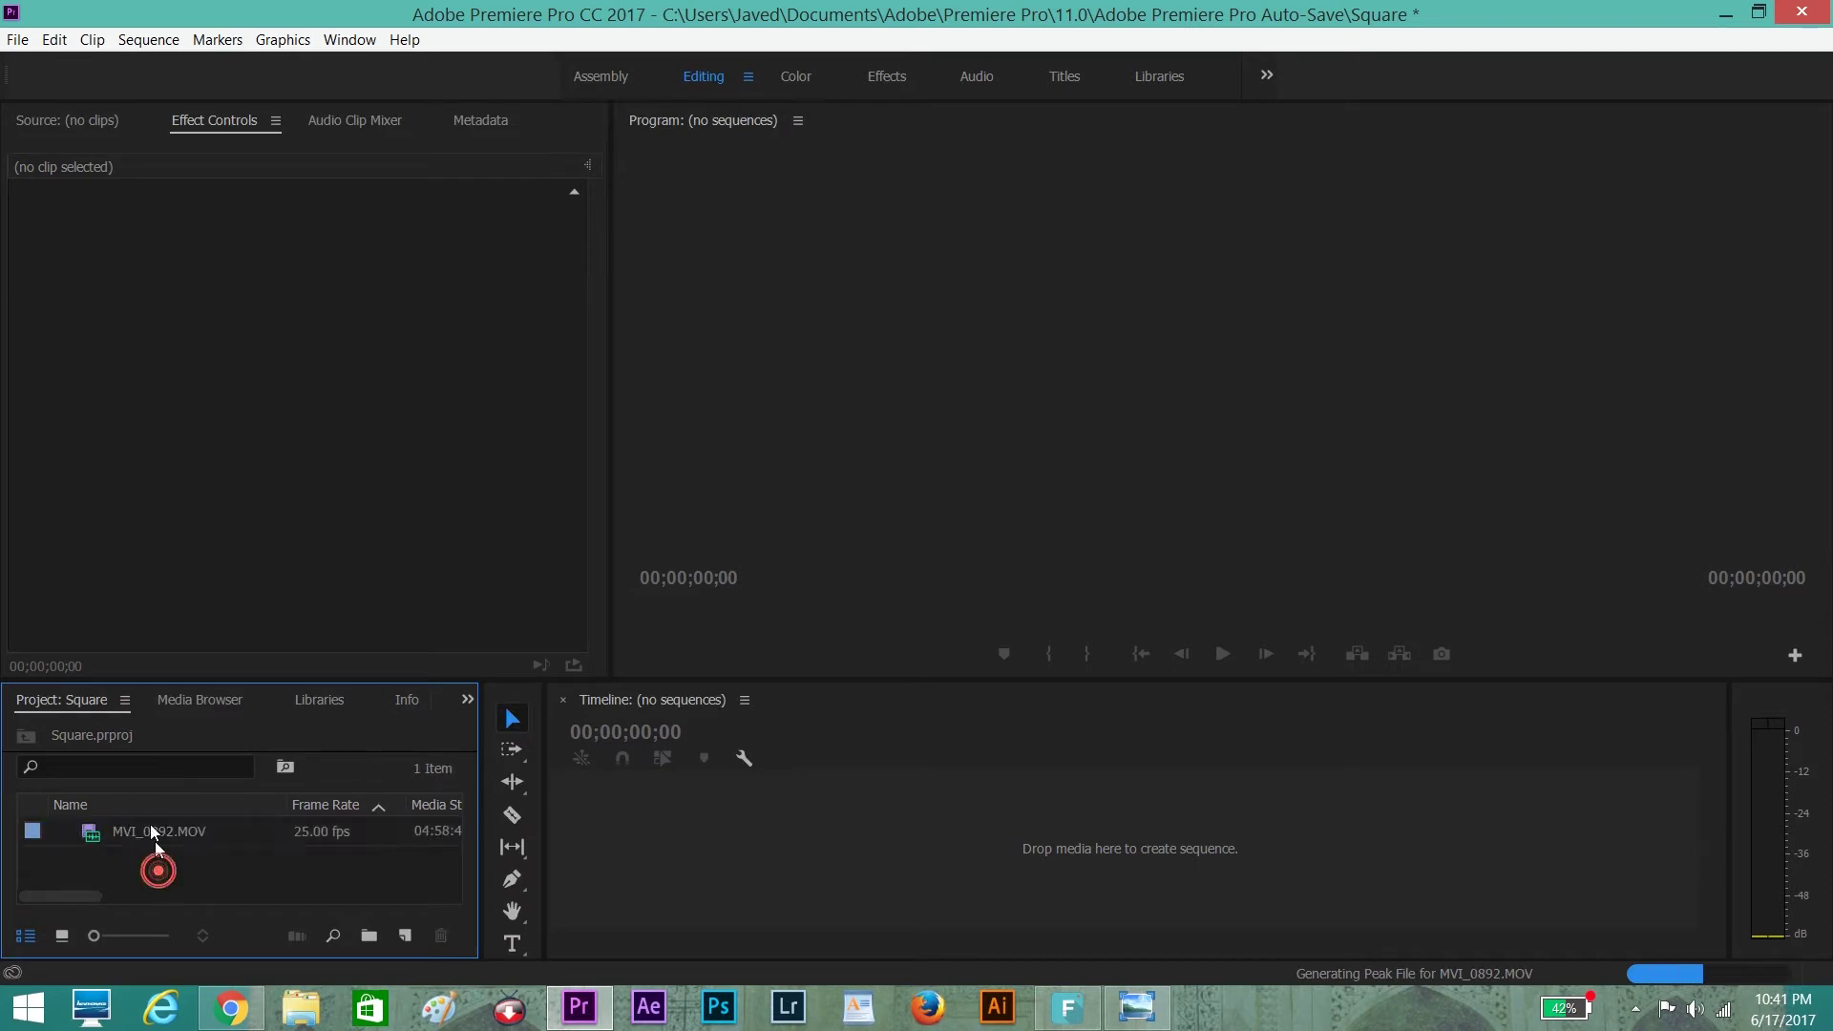
click(148, 830)
drag(147, 838, 732, 835)
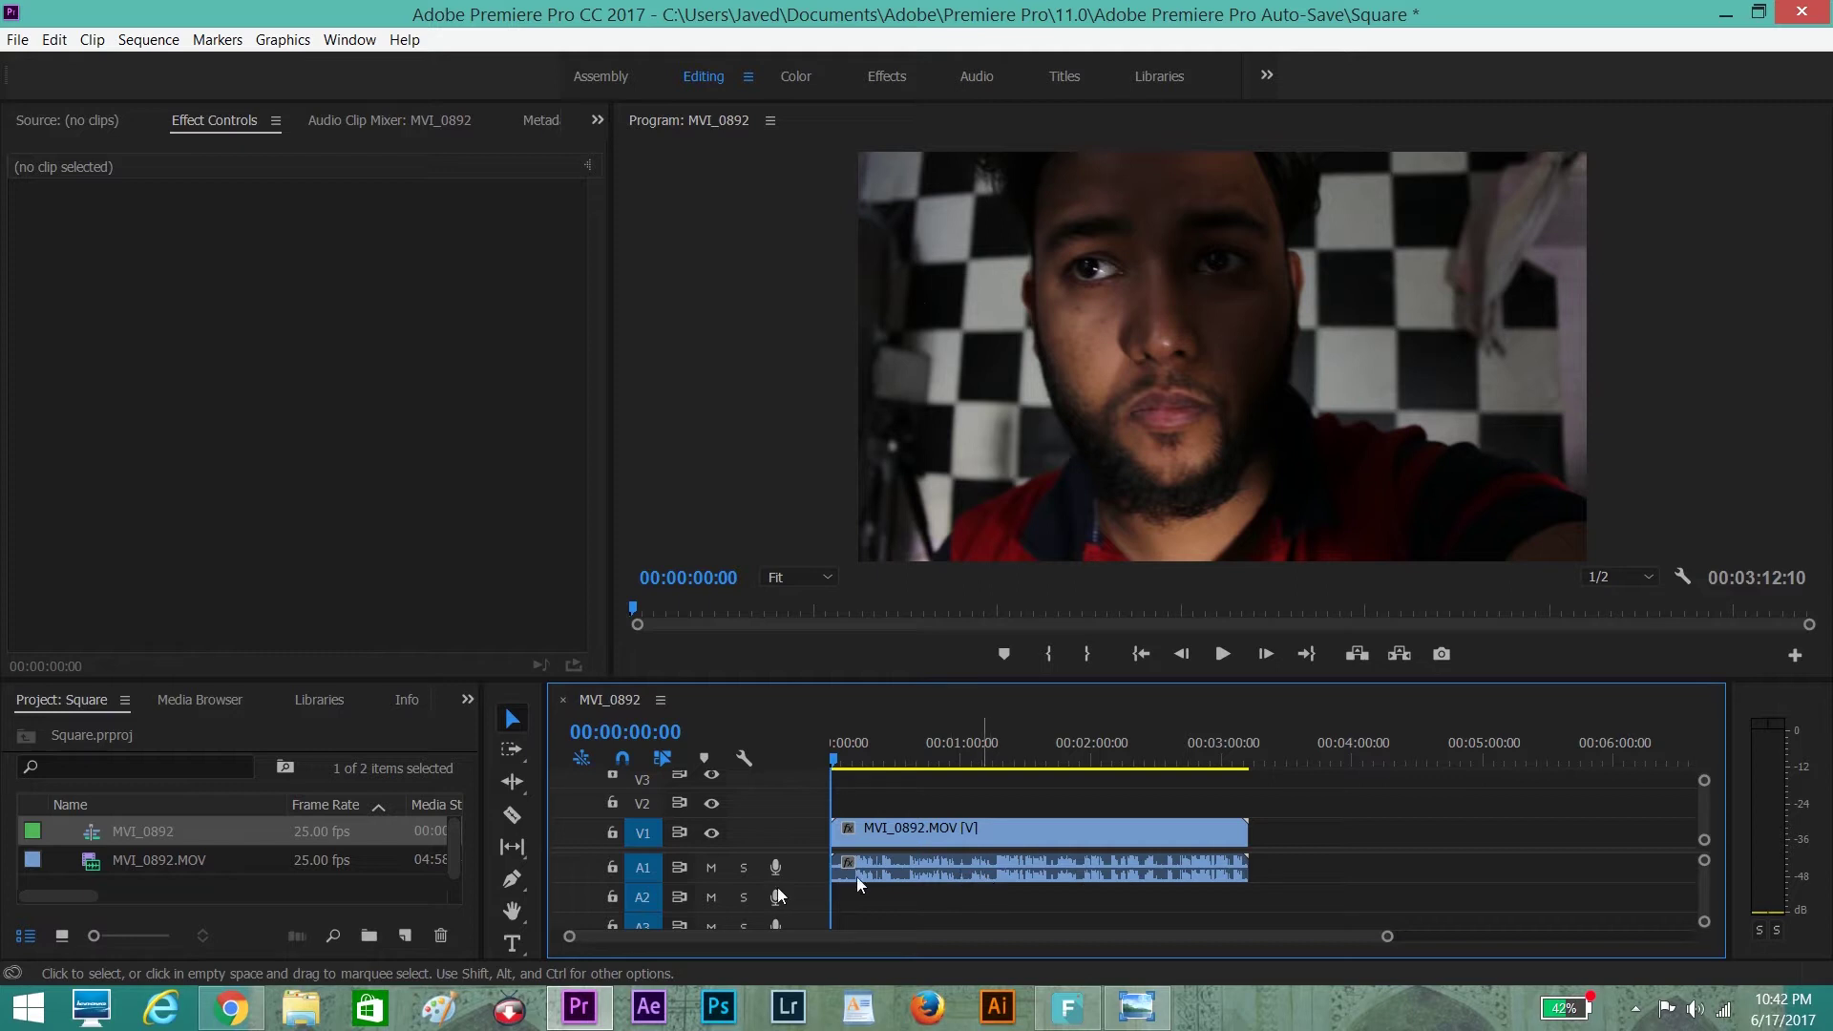
Mute track A1, razor the clip at about 34 seconds, and delete everything after the cut
click(712, 870)
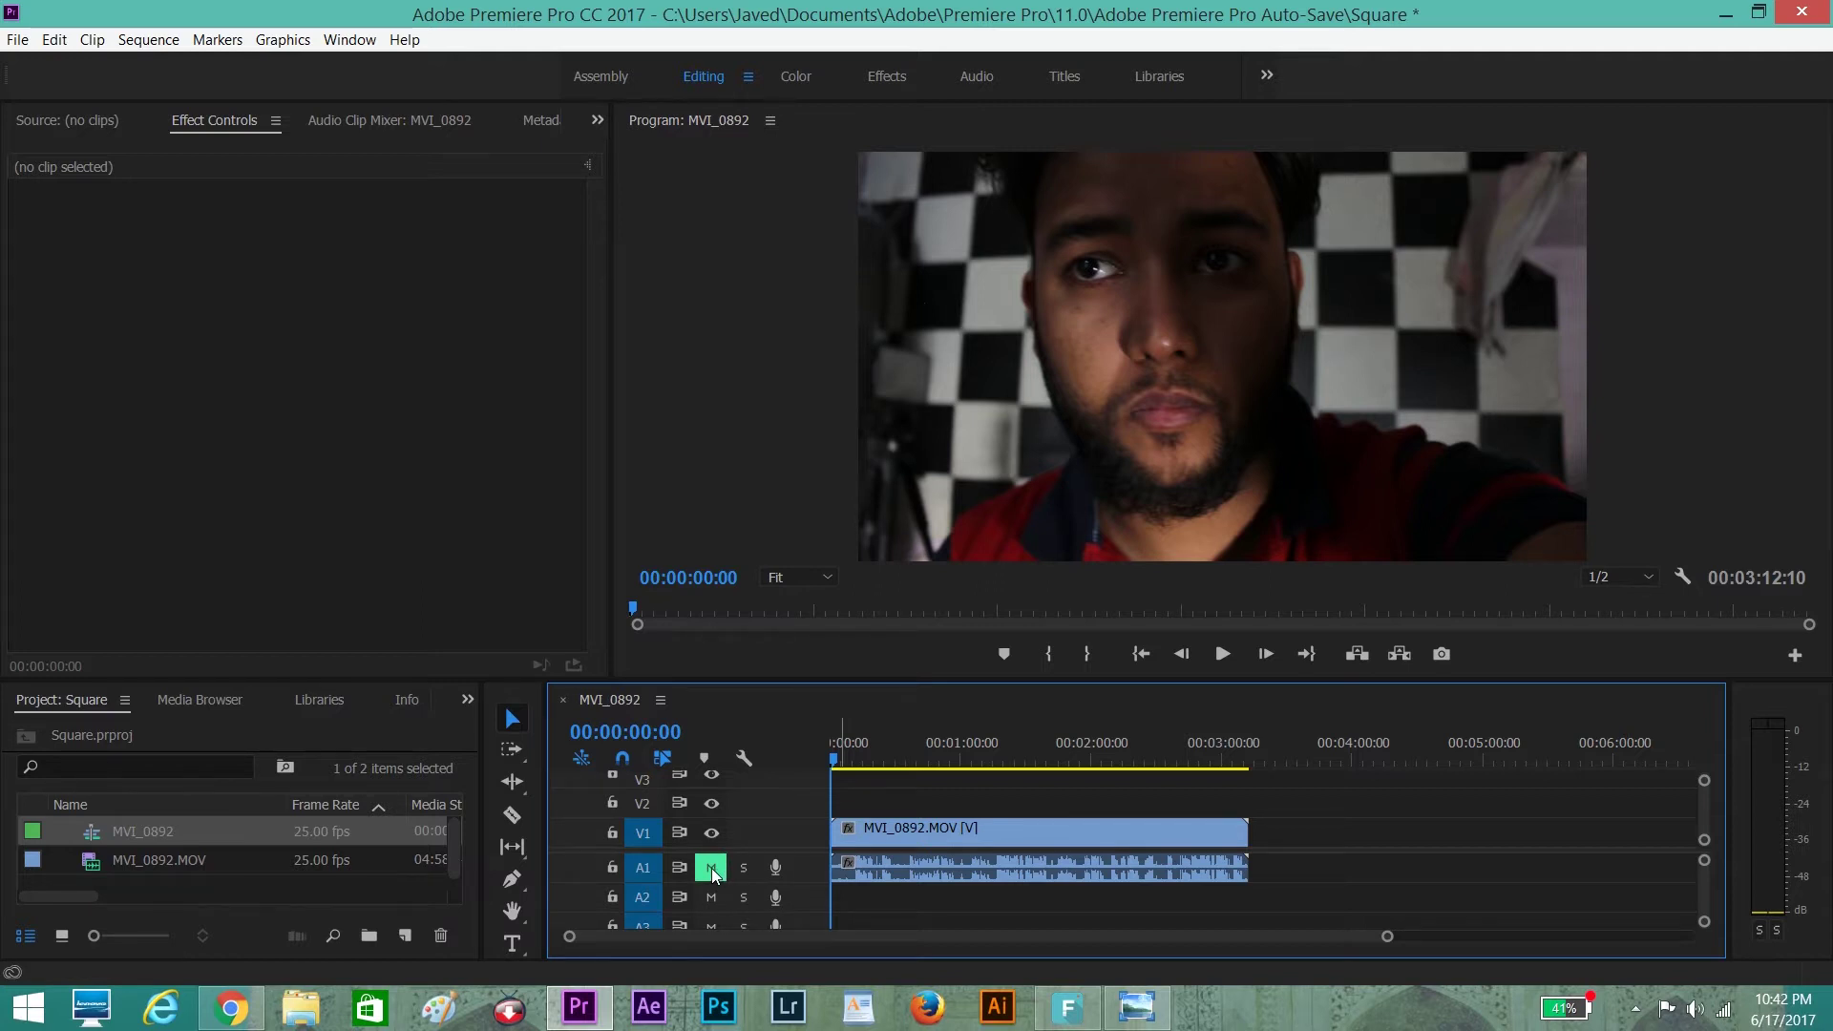
click(904, 755)
click(914, 845)
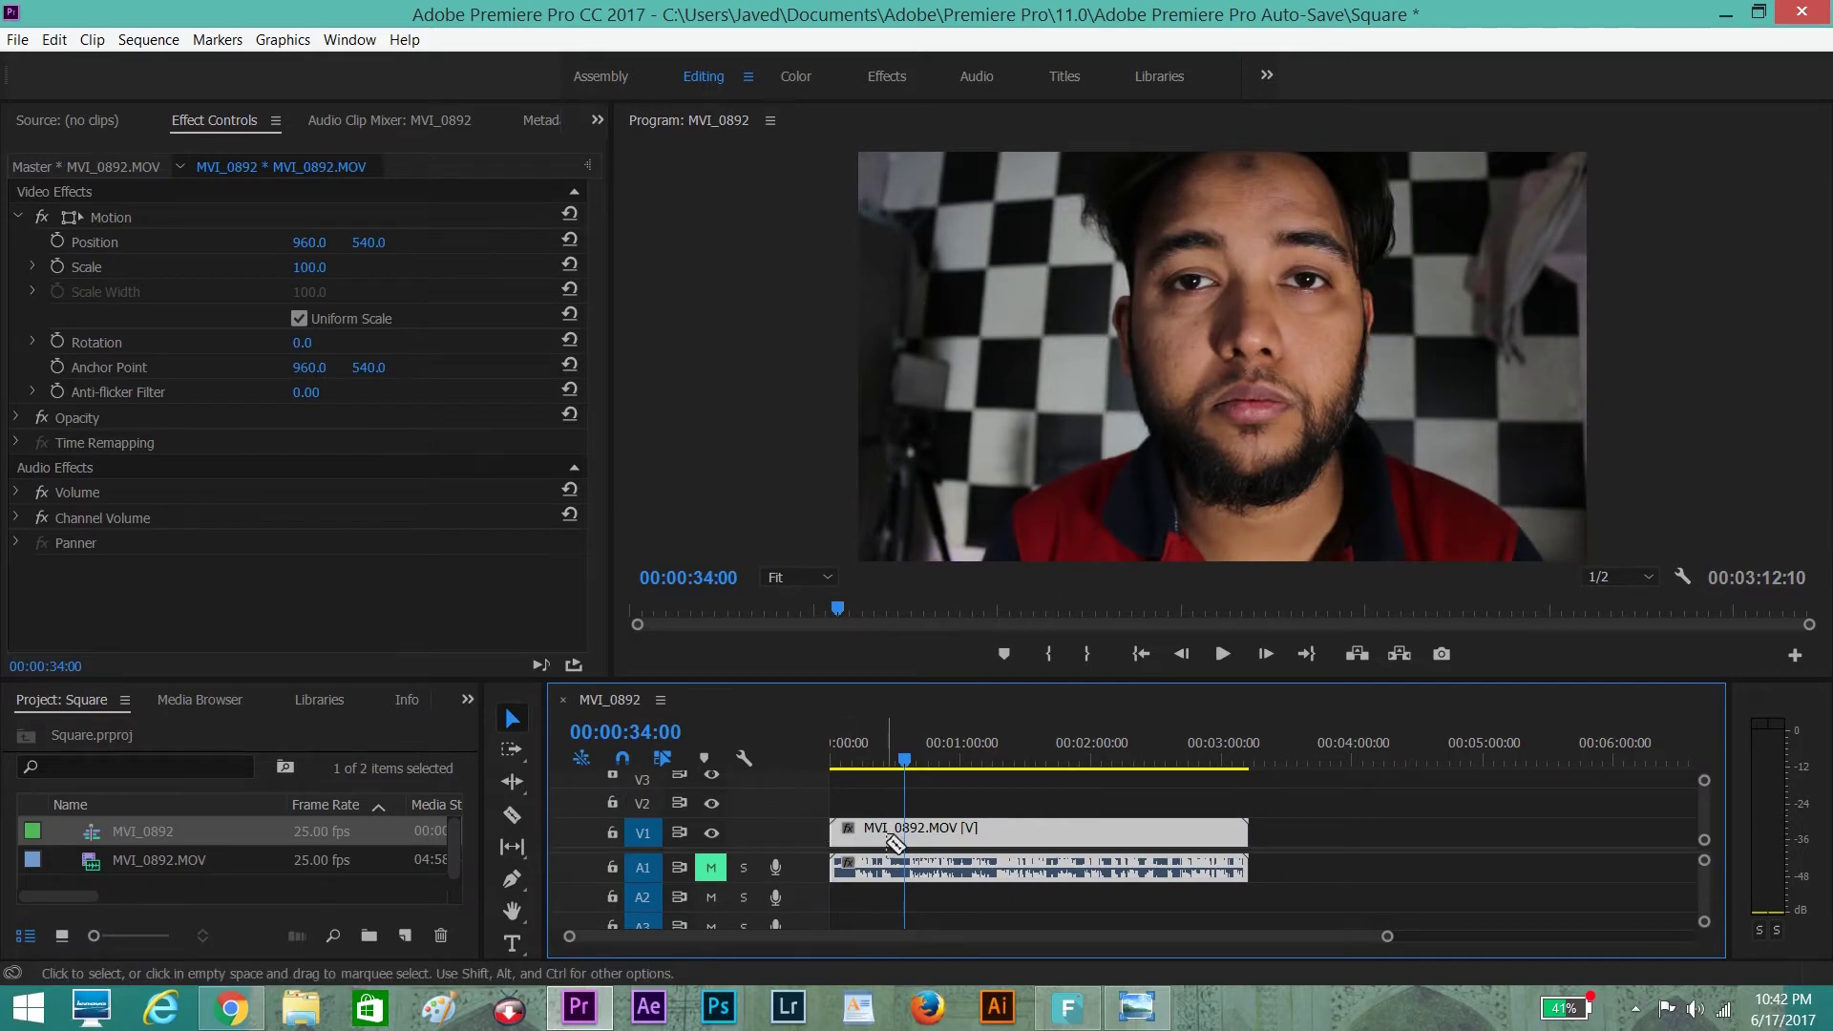
key(c)
click(904, 831)
click(512, 718)
click(1019, 840)
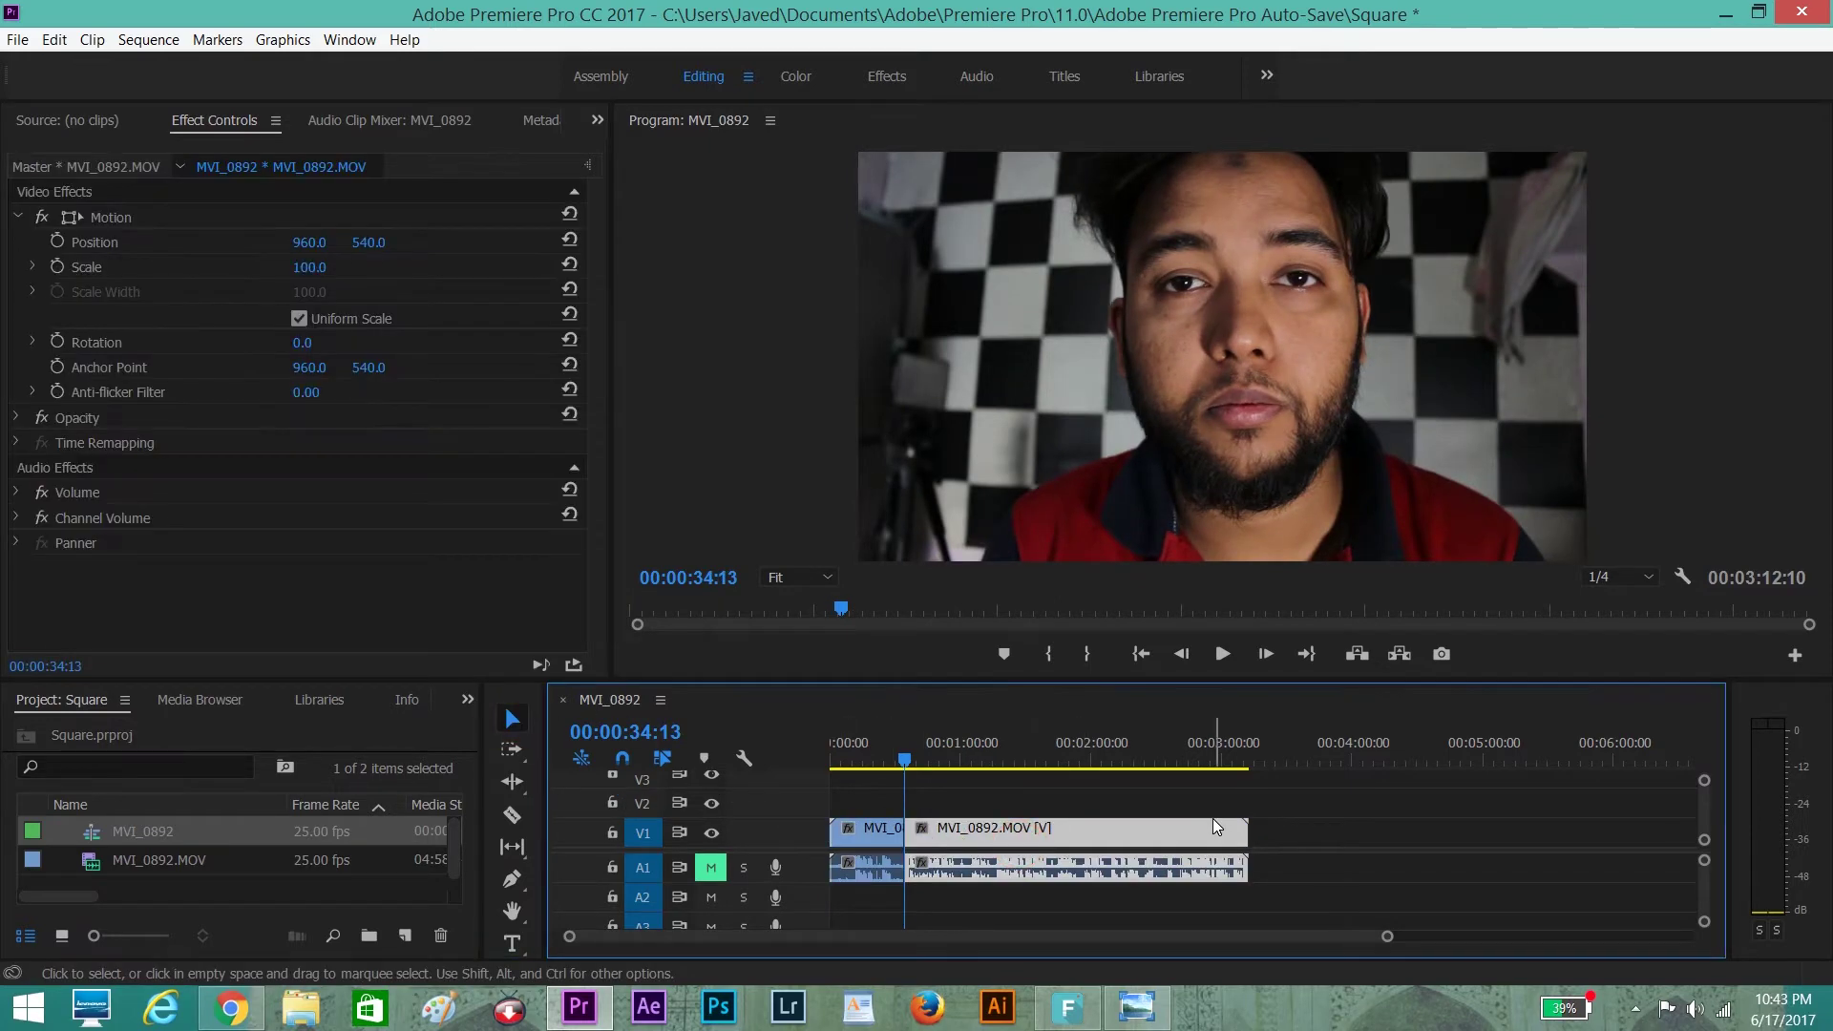
key(Delete)
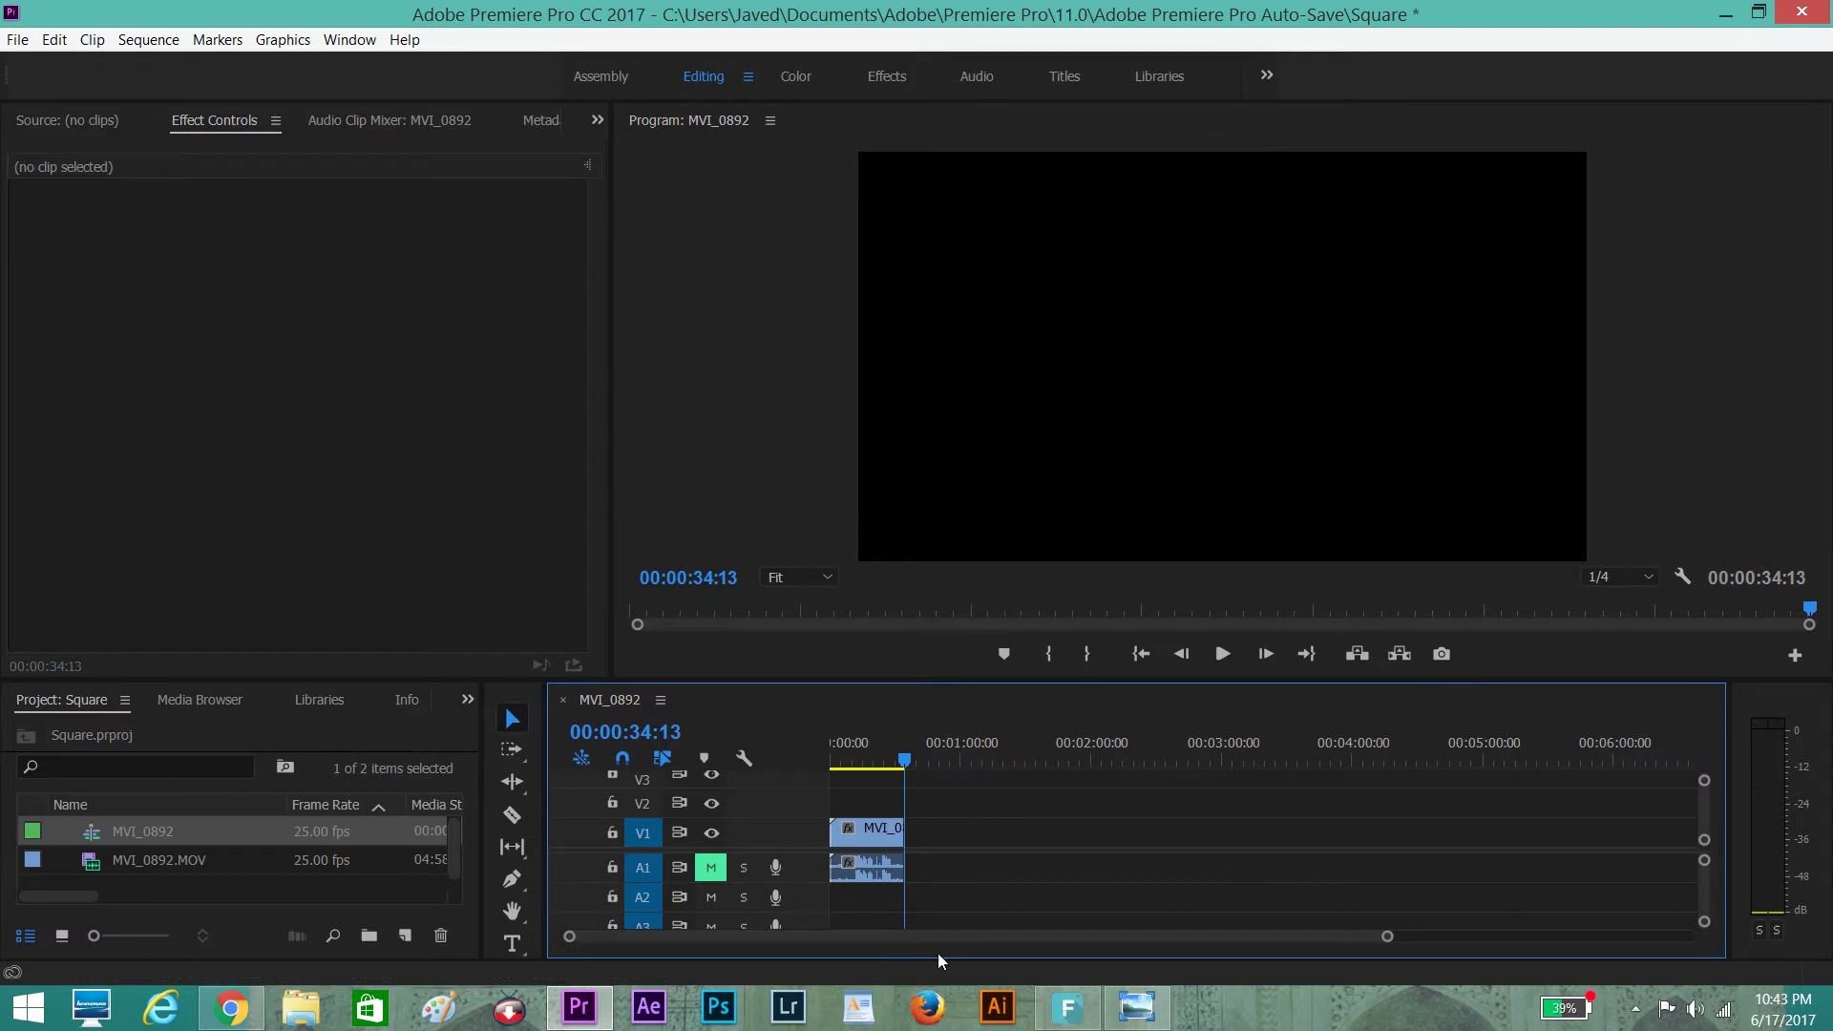
drag(1391, 942, 819, 936)
drag(872, 764, 1007, 808)
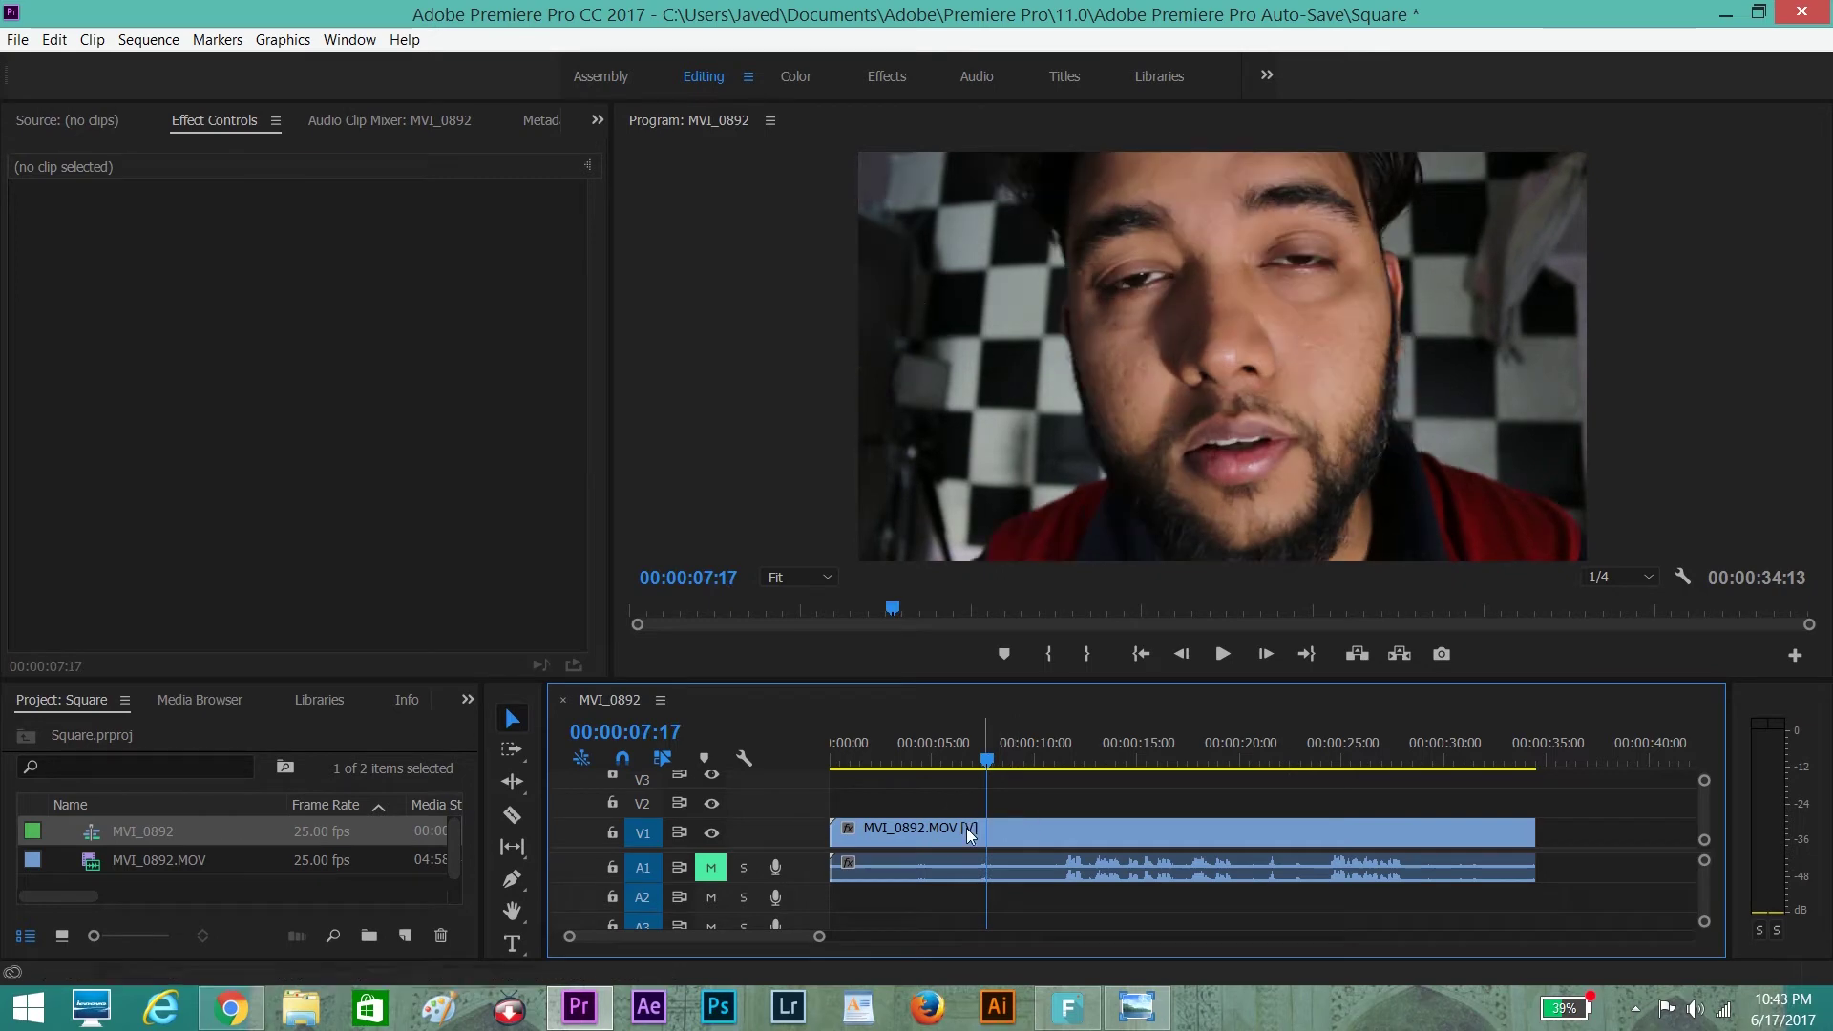
click(967, 829)
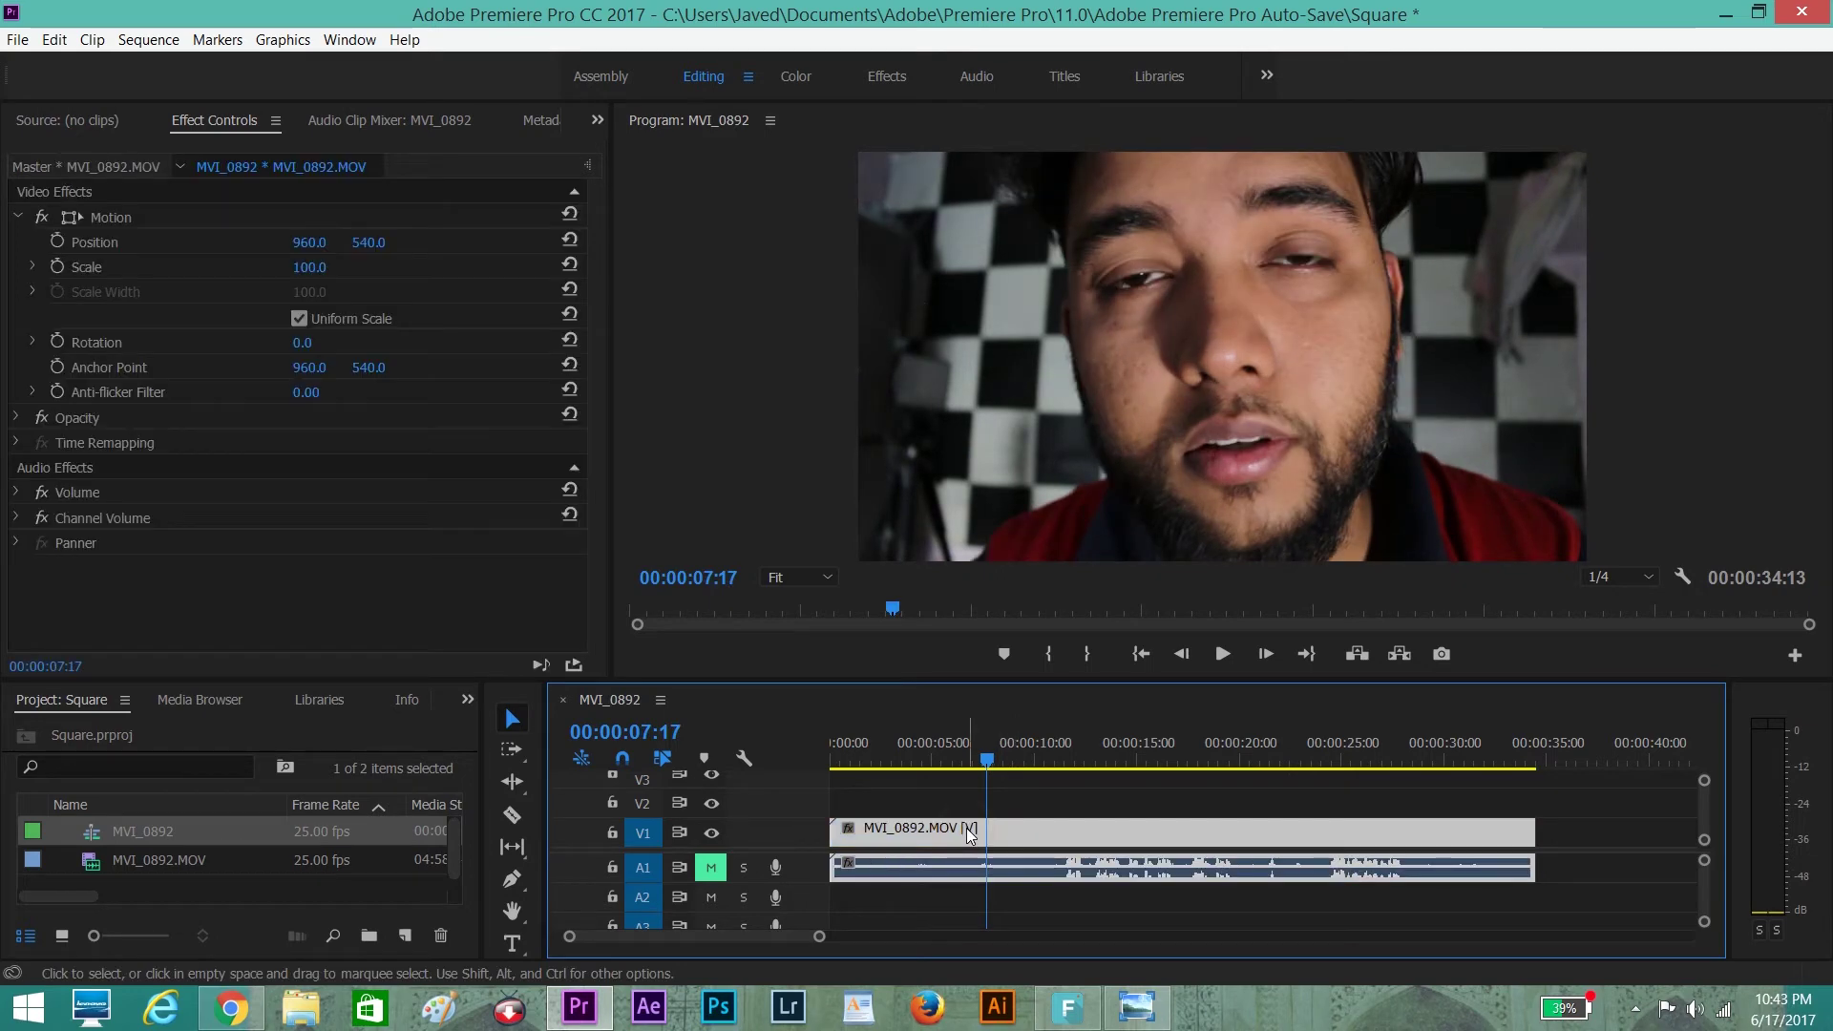
Change the sequence frame size to 1080×1080 in Sequence Settings and accept deleting previews
click(143, 41)
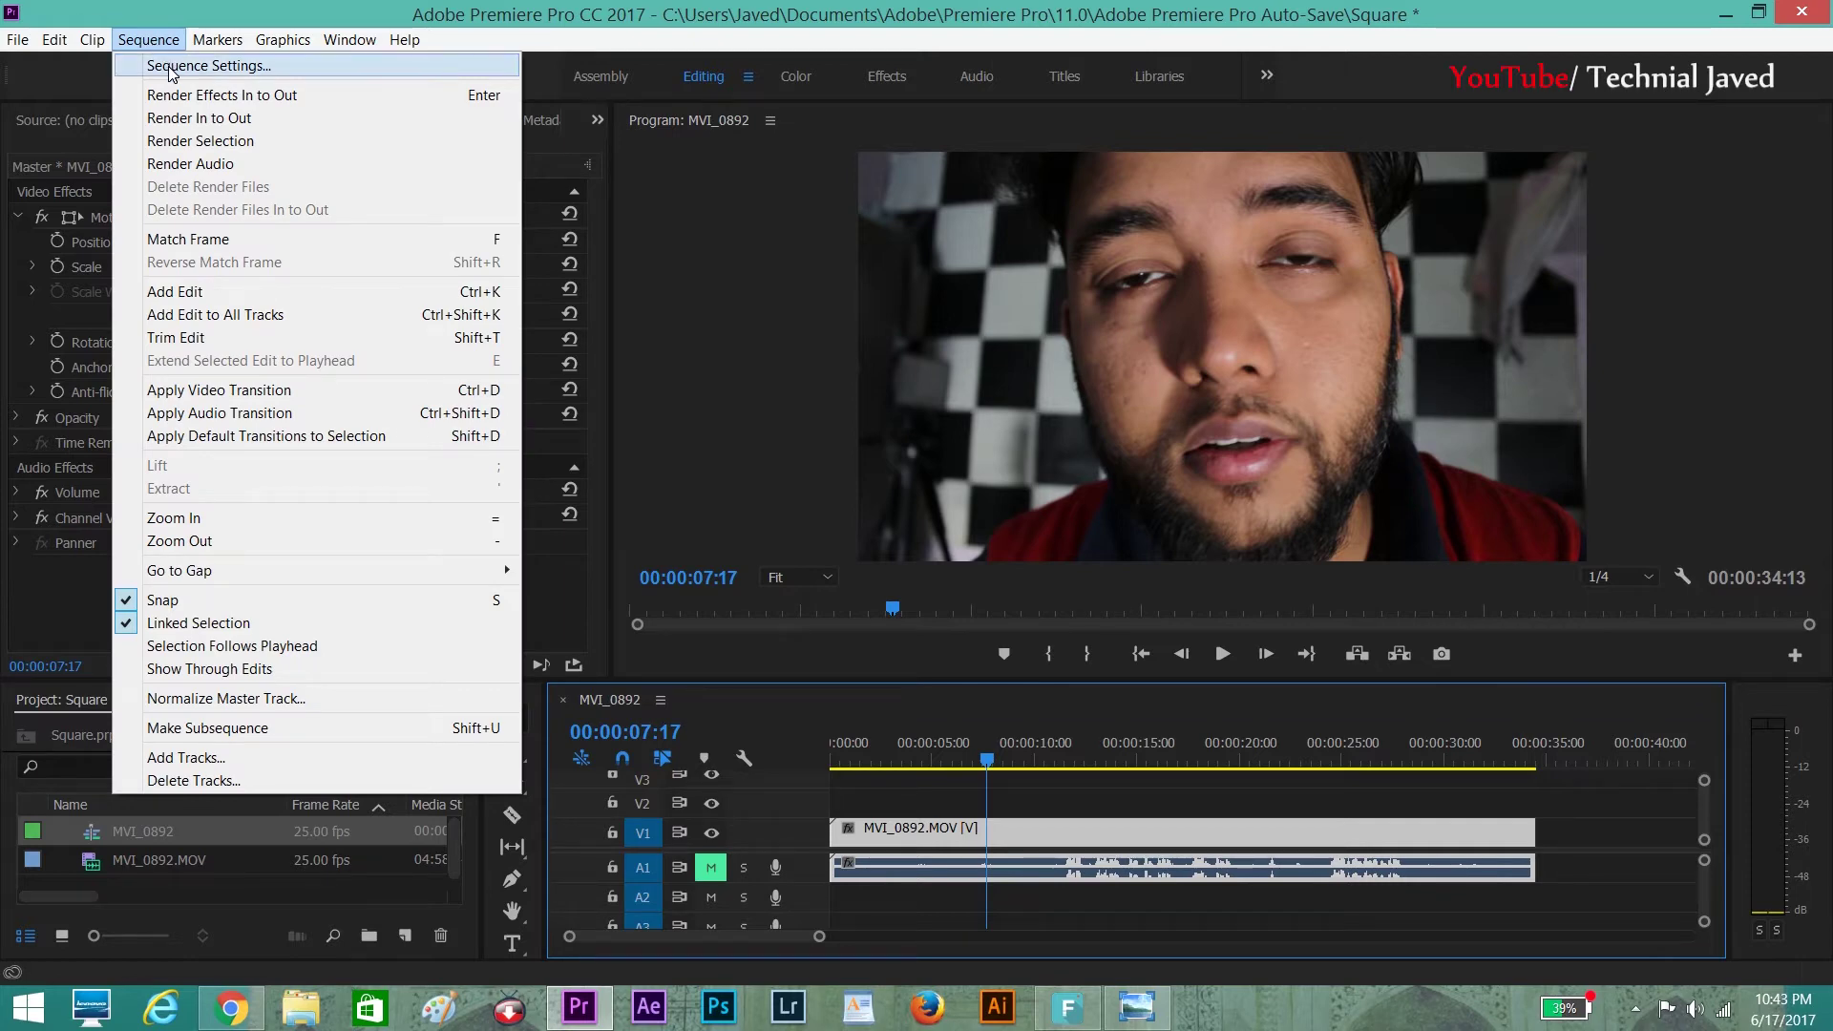
click(172, 67)
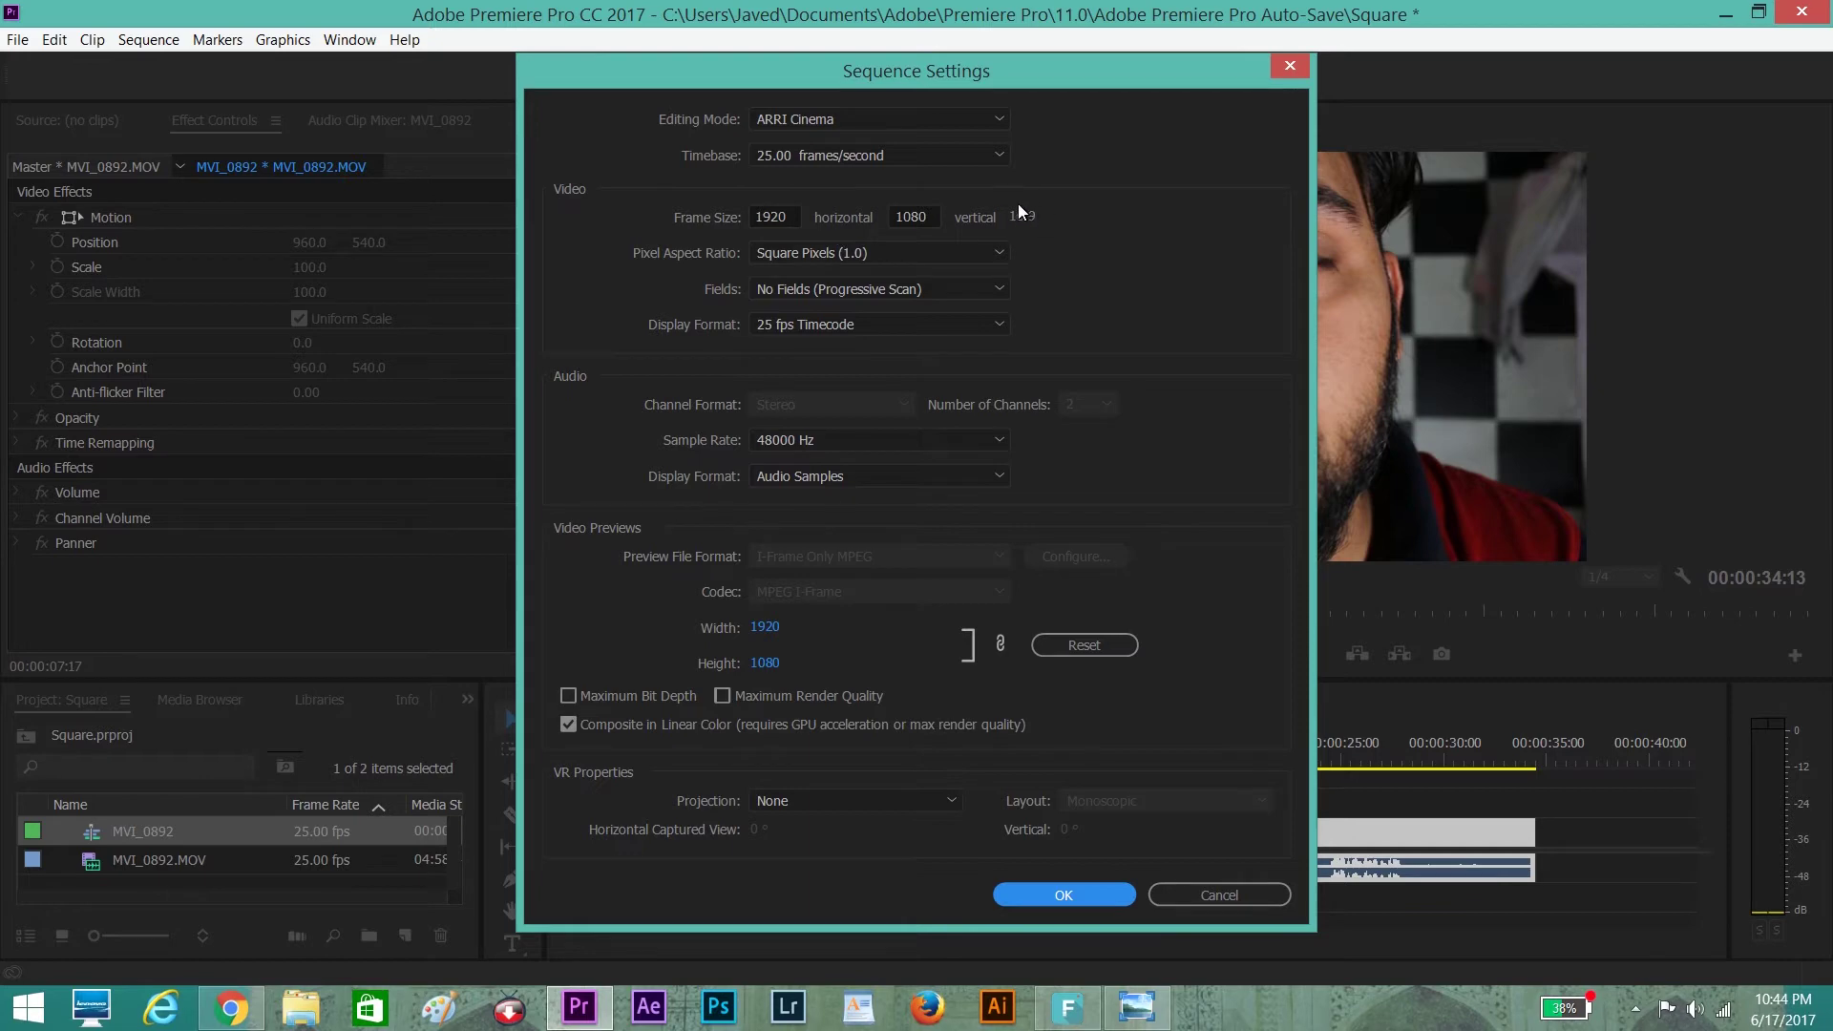
click(771, 217)
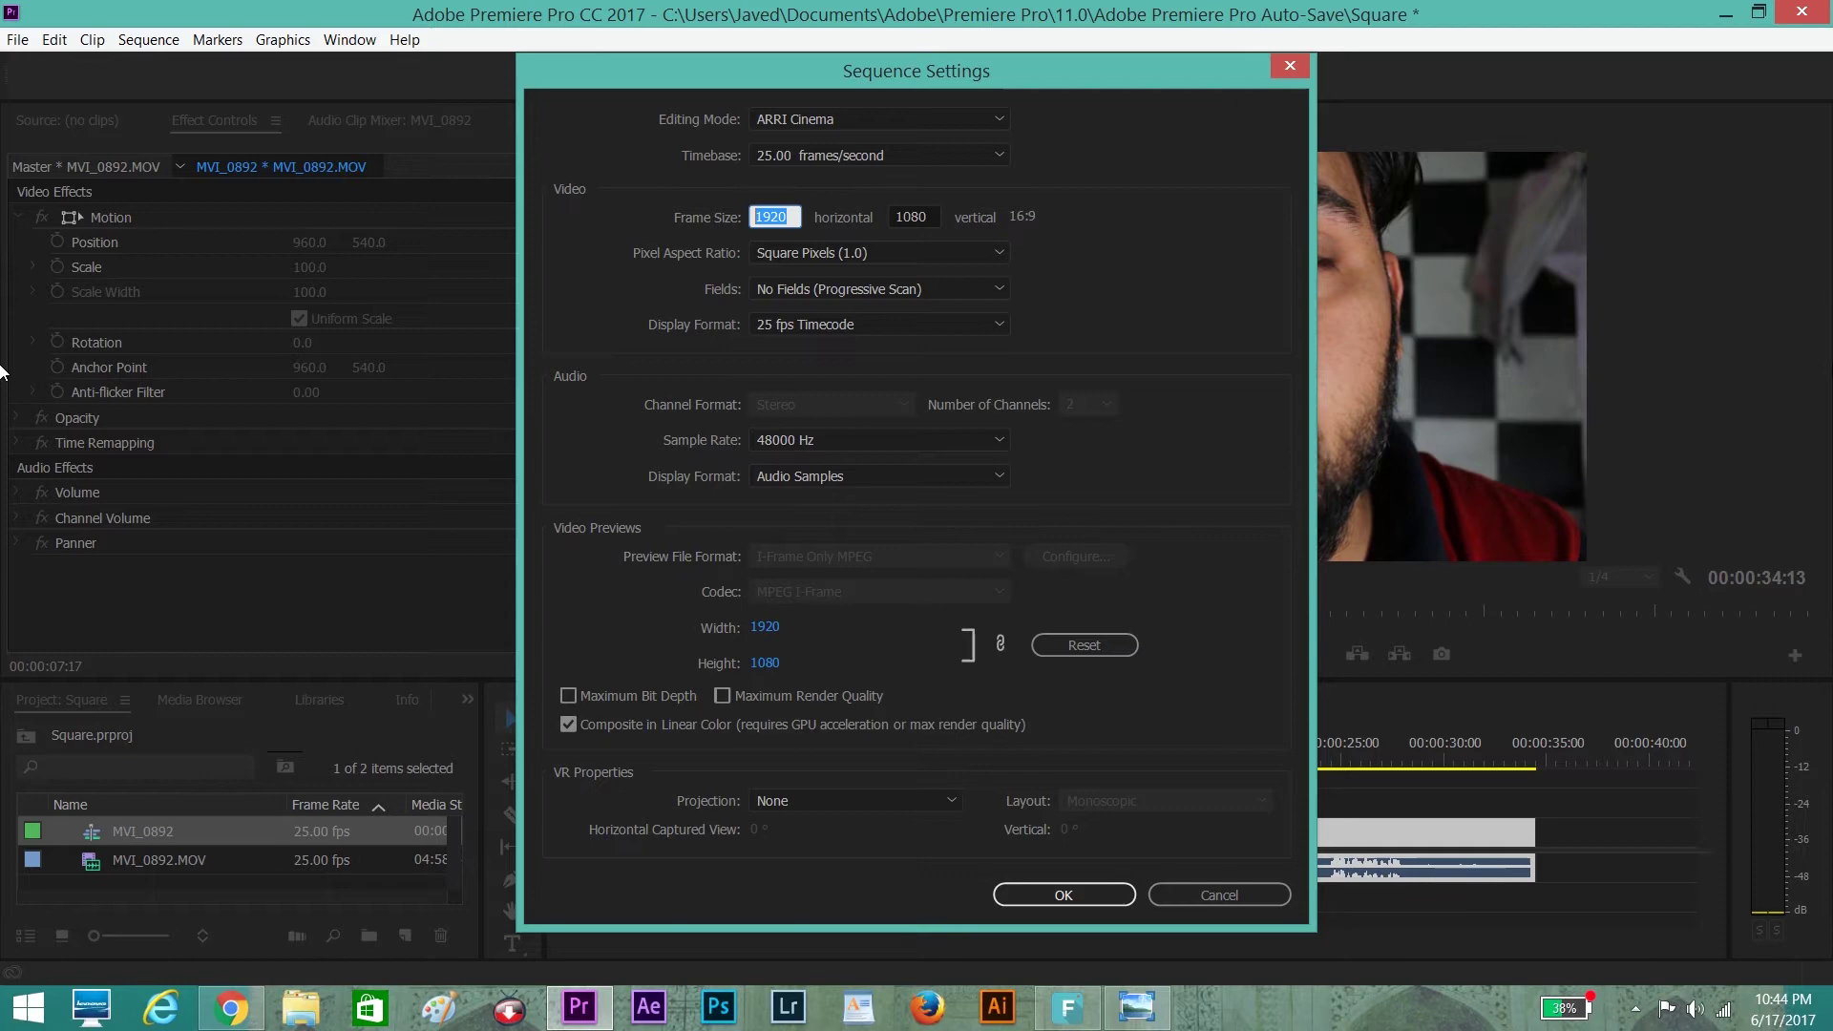
text(10)
click(1171, 301)
click(1067, 885)
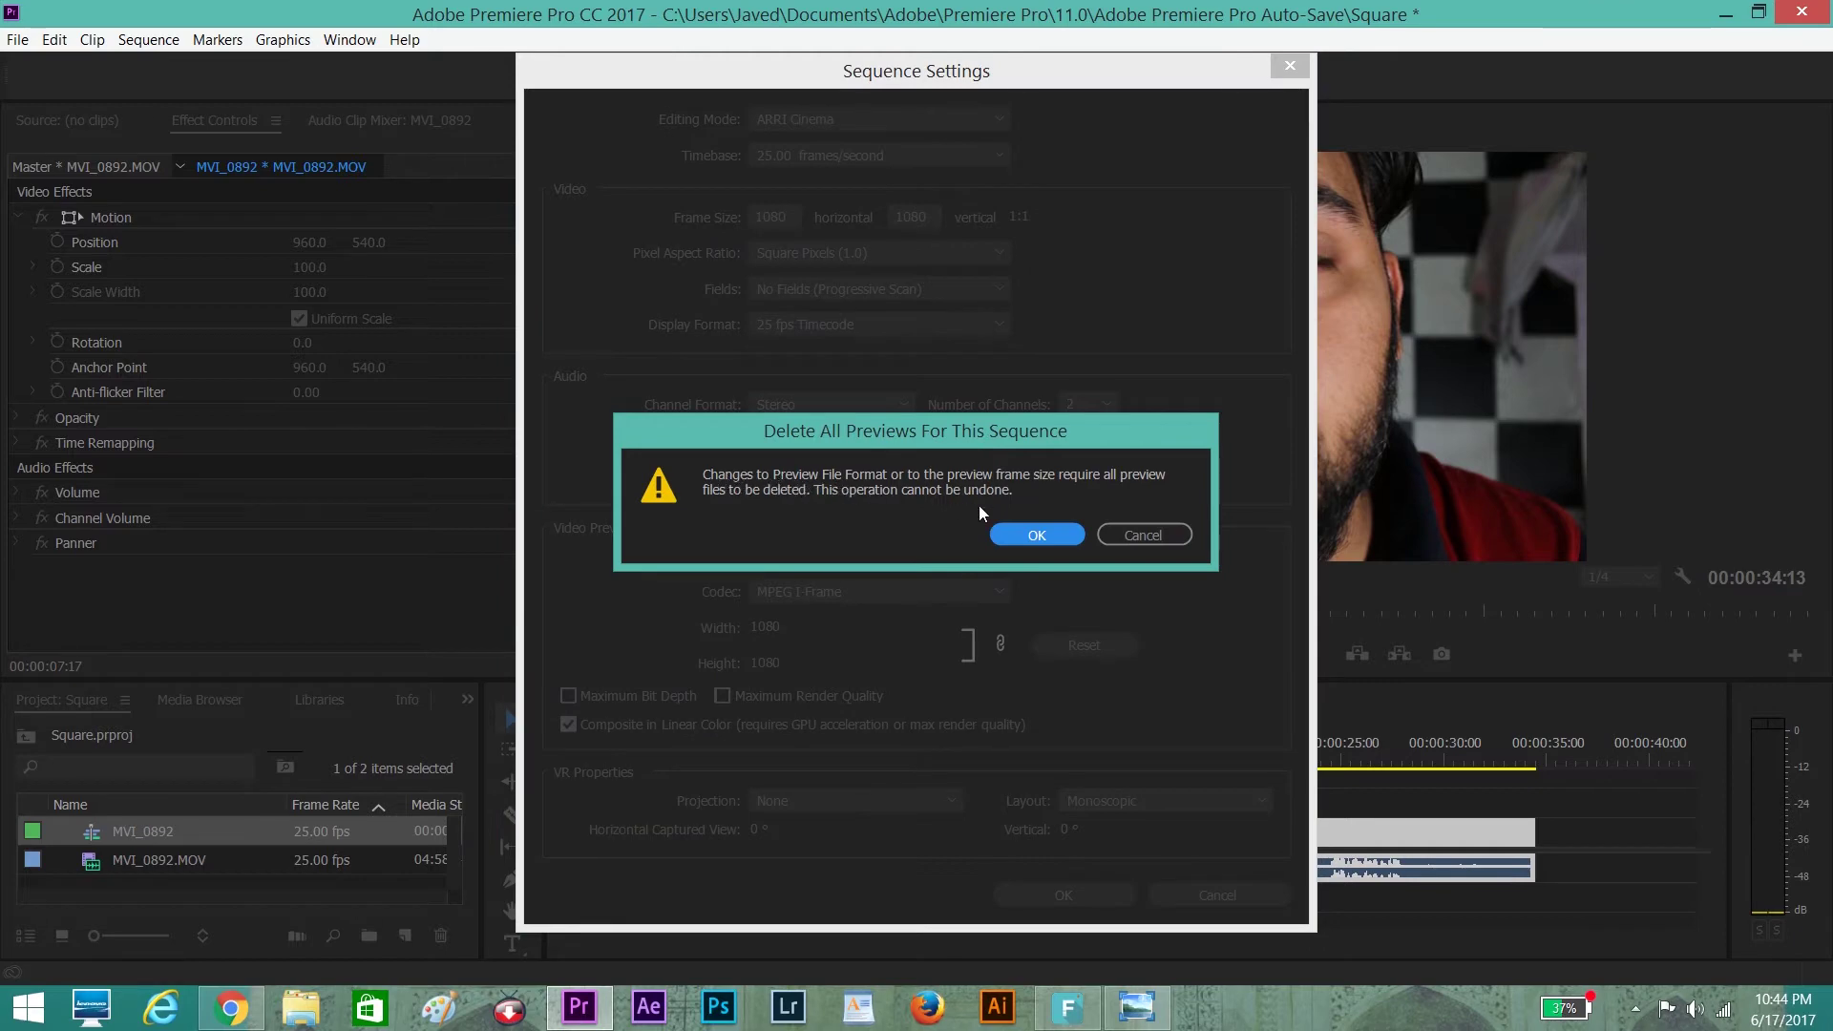
click(1035, 534)
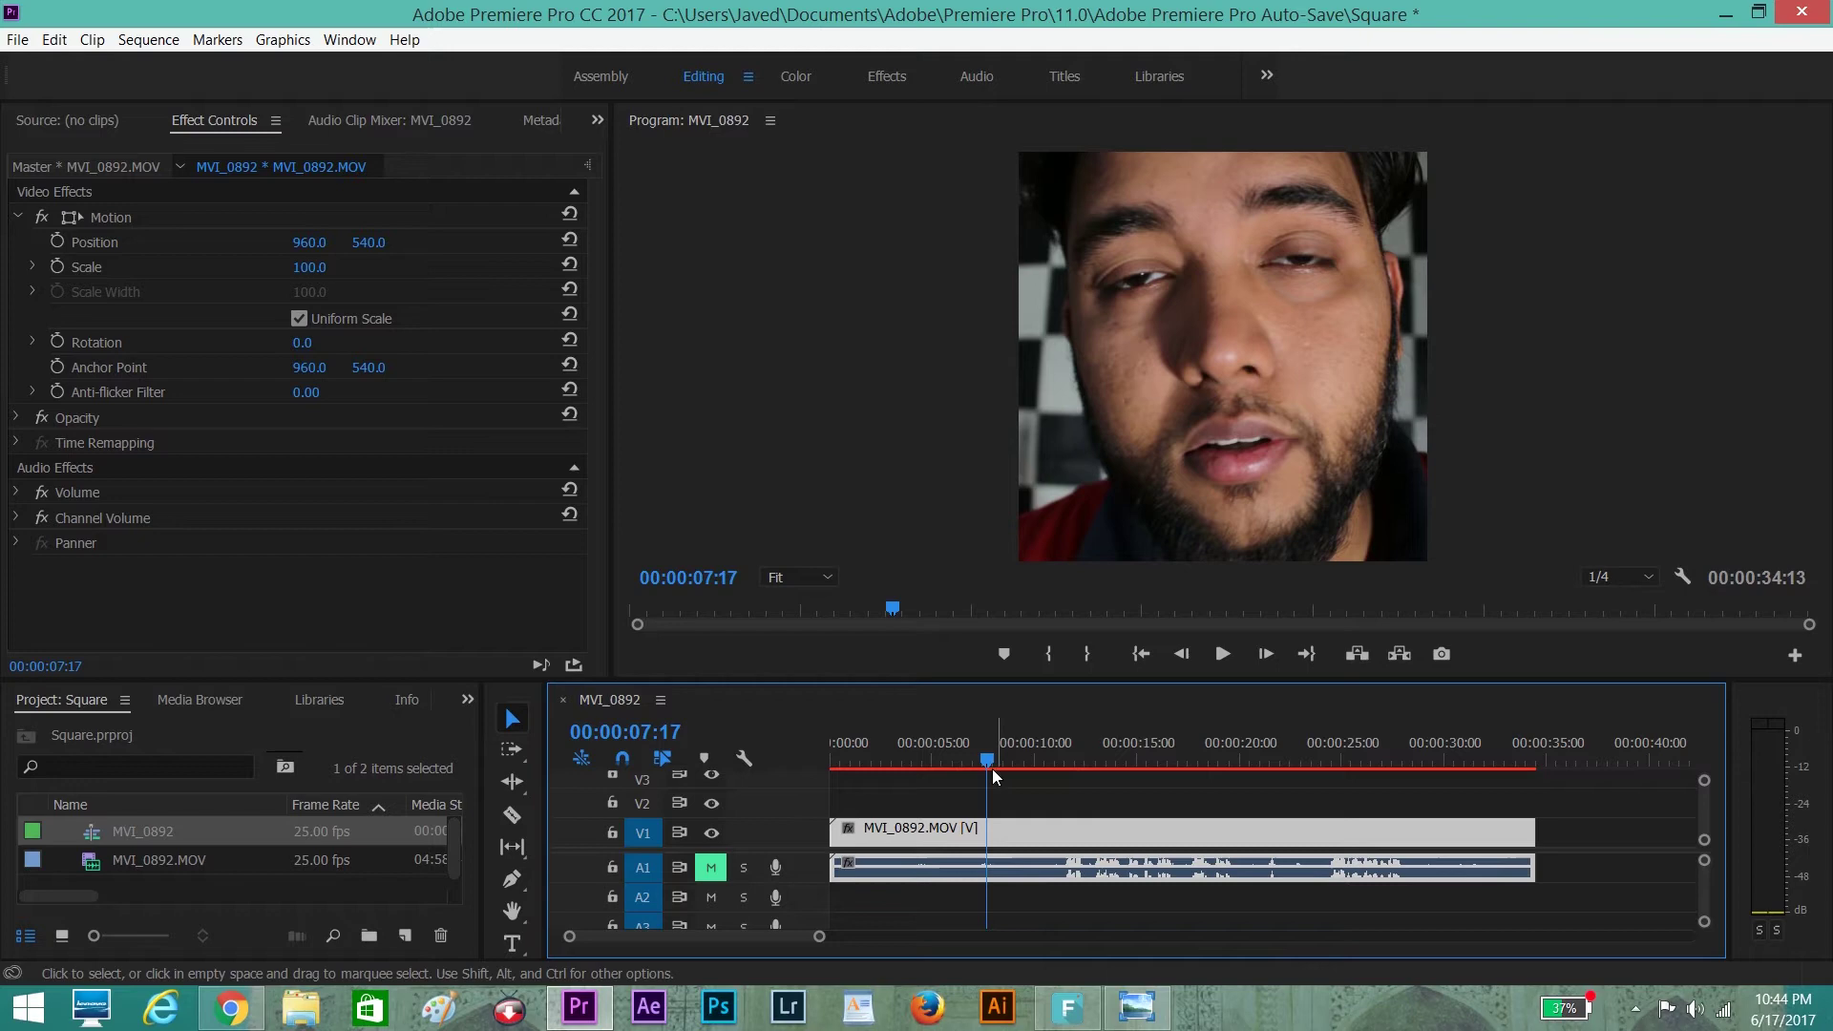
drag(986, 759, 1198, 763)
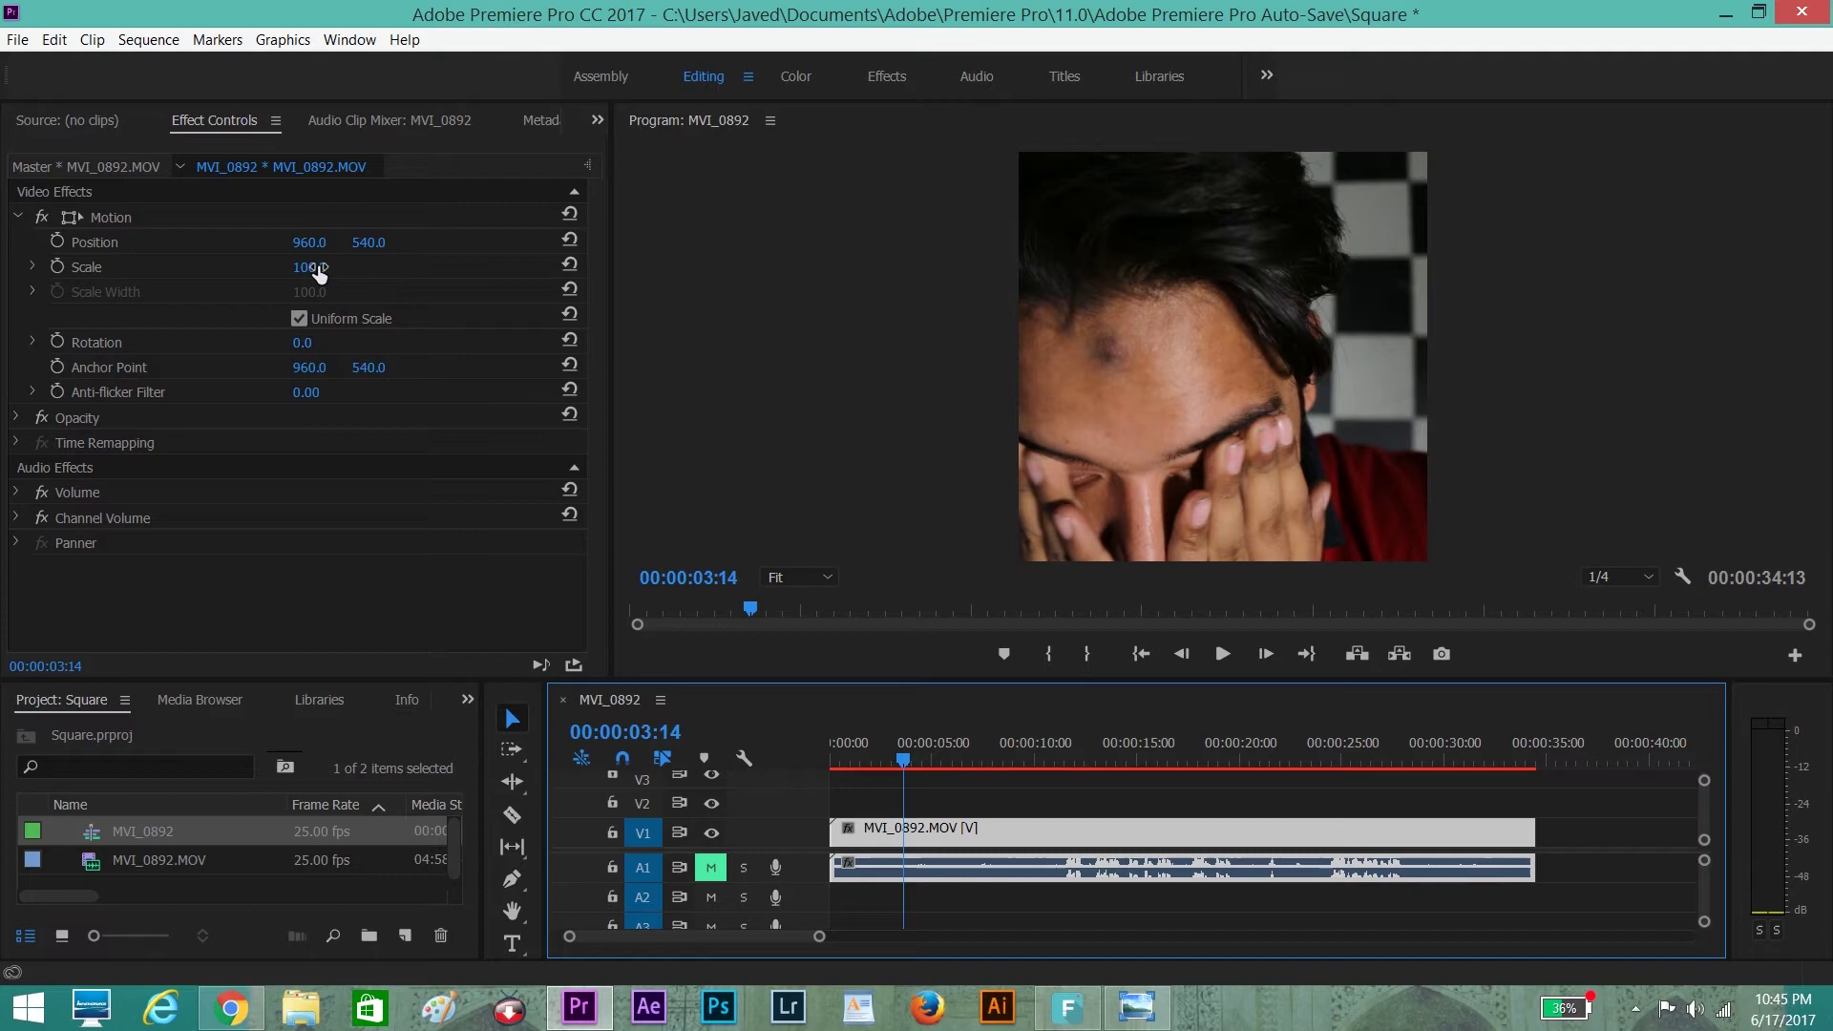
drag(318, 274, 279, 274)
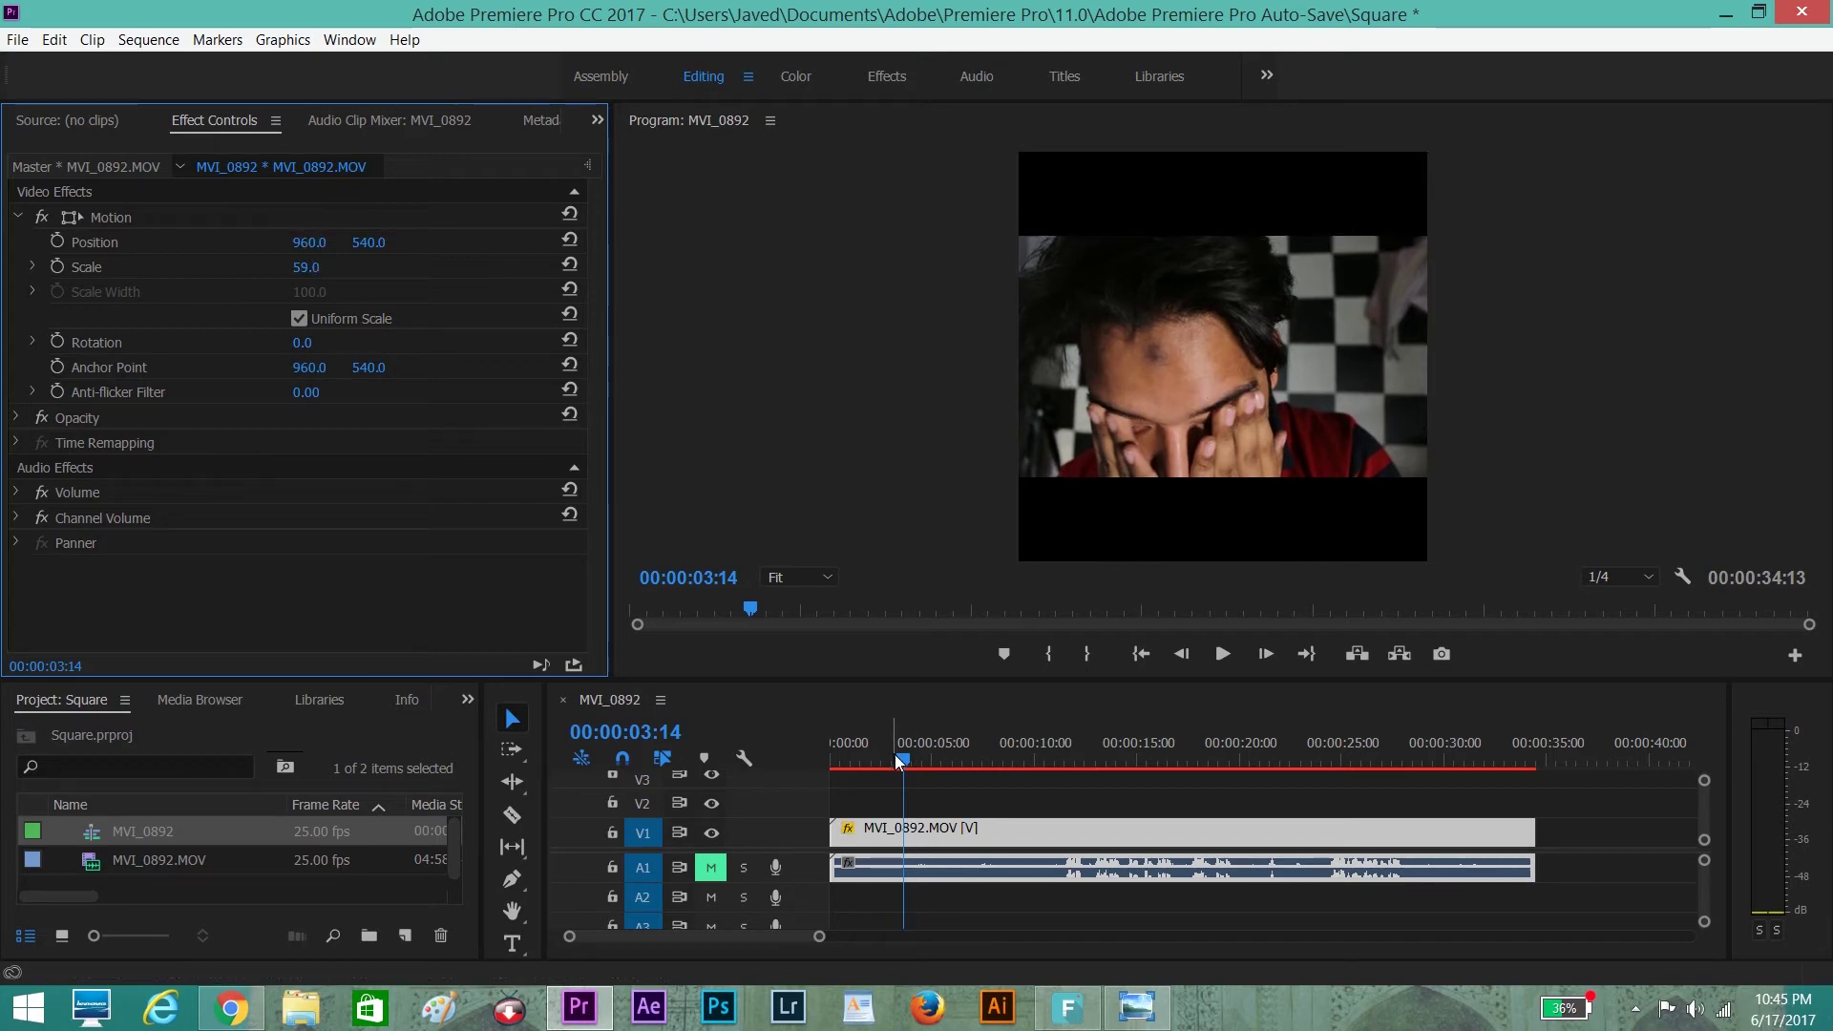
drag(897, 771, 1154, 770)
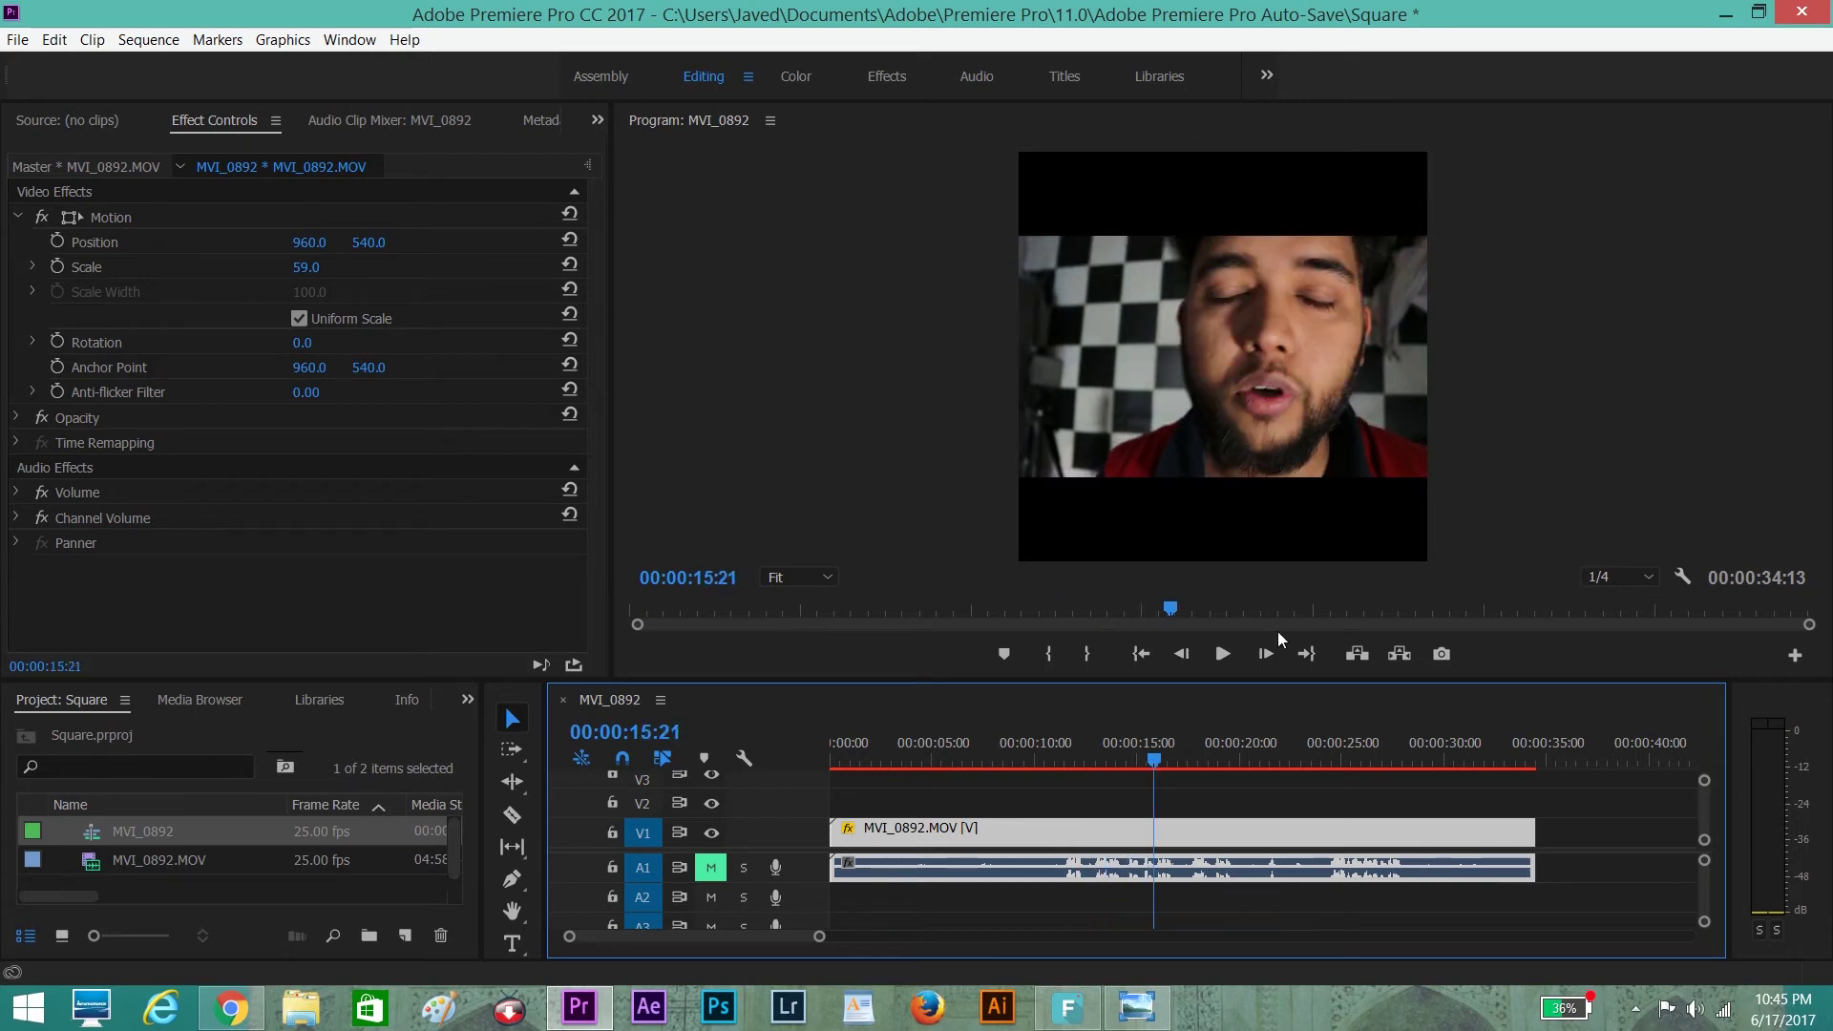
drag(1155, 761, 1203, 761)
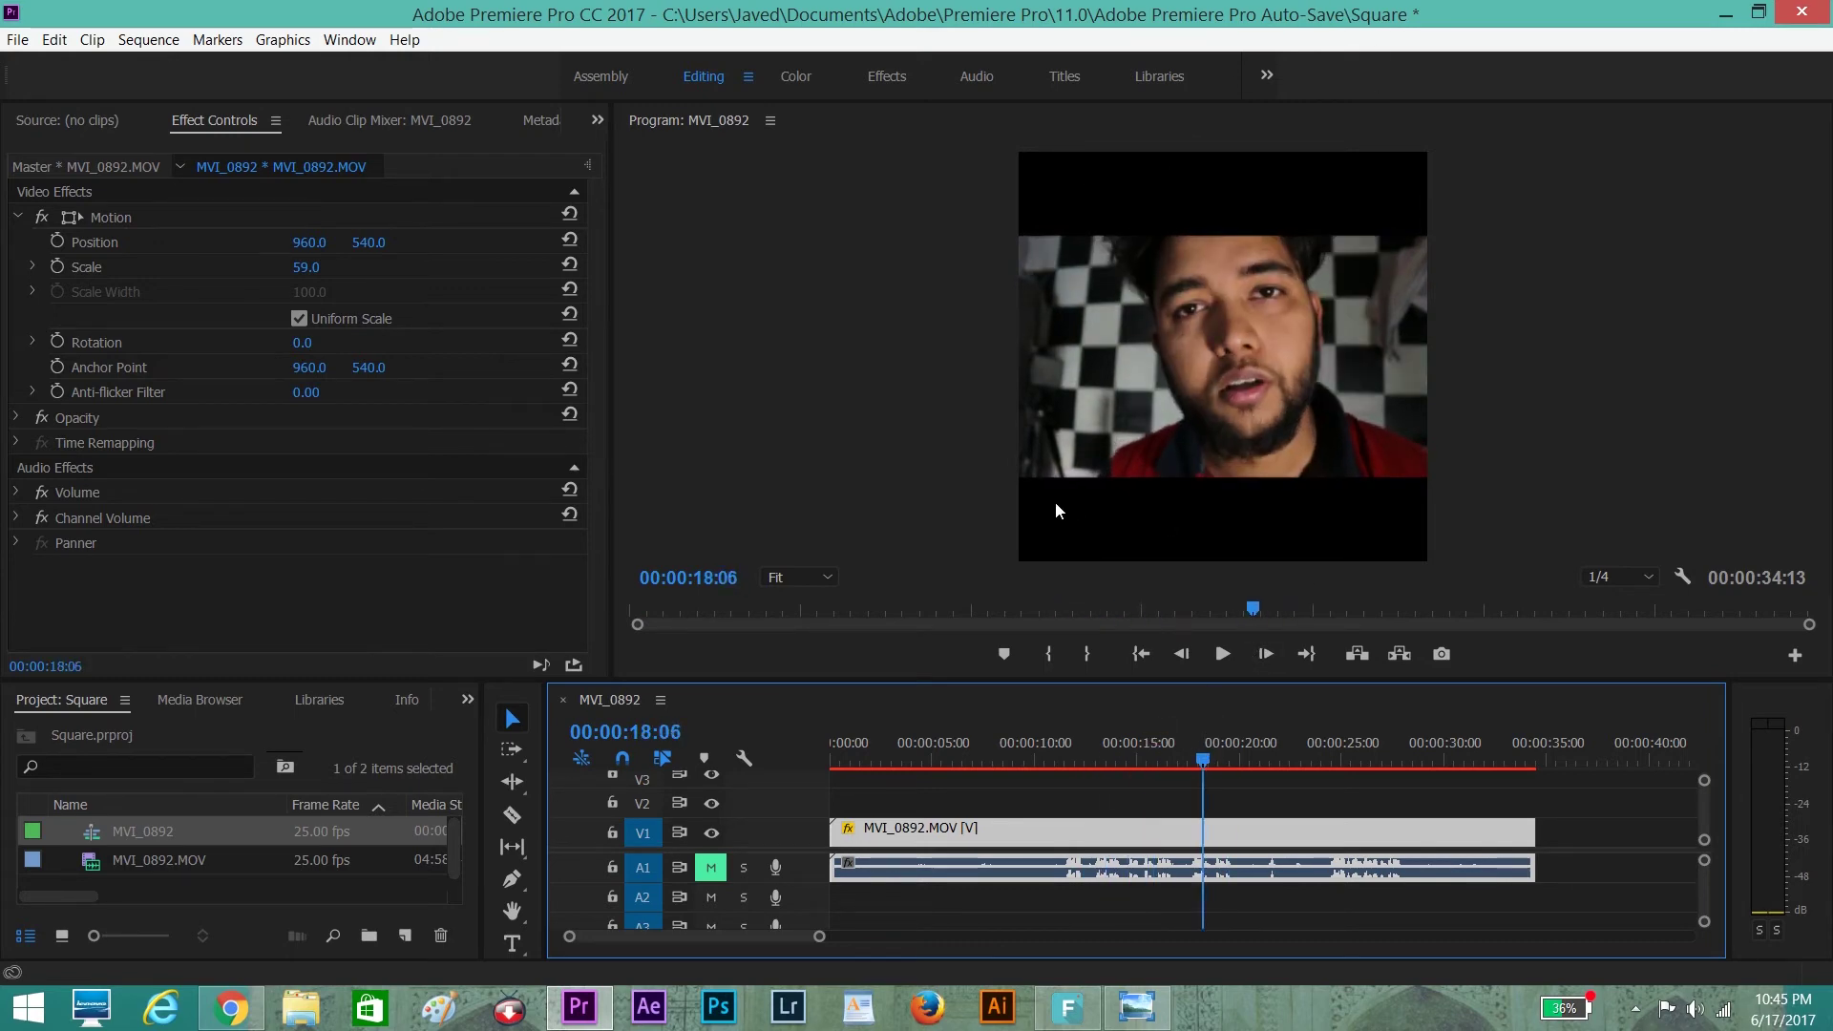
Type the title 'Love is Medicine' in the black band above the video
click(513, 943)
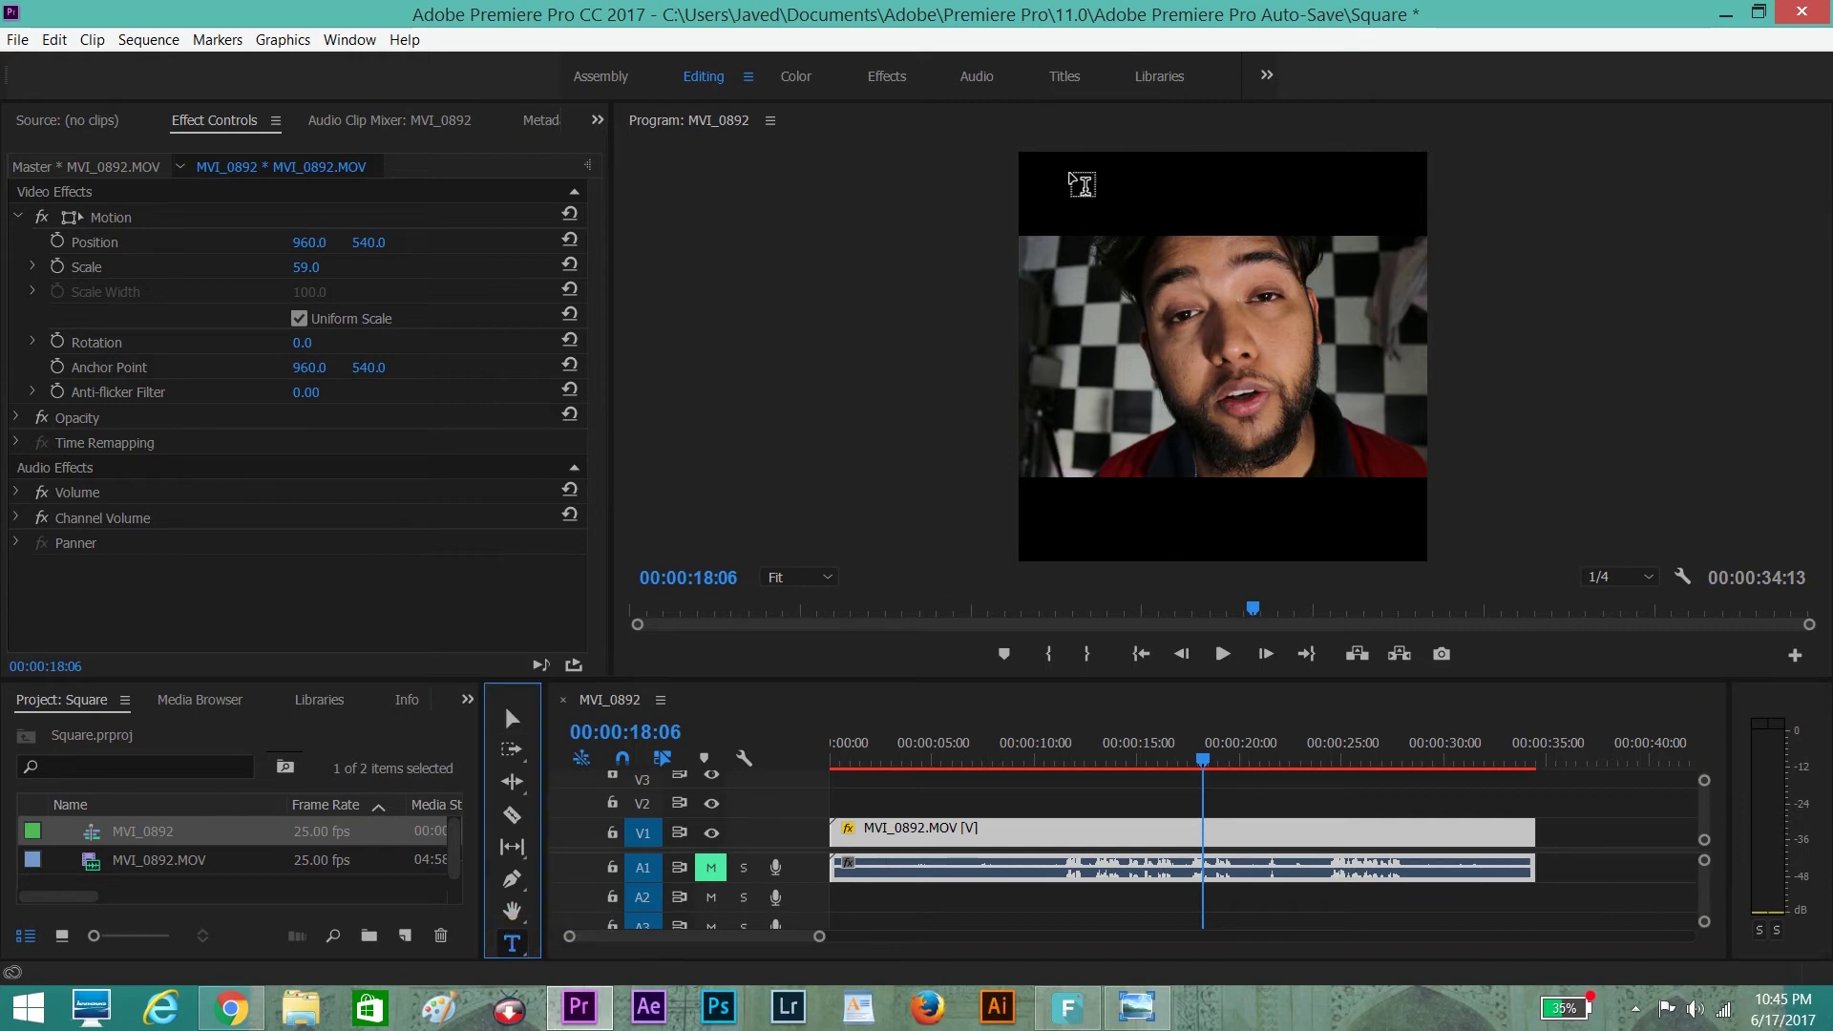
click(1090, 180)
text(Love)
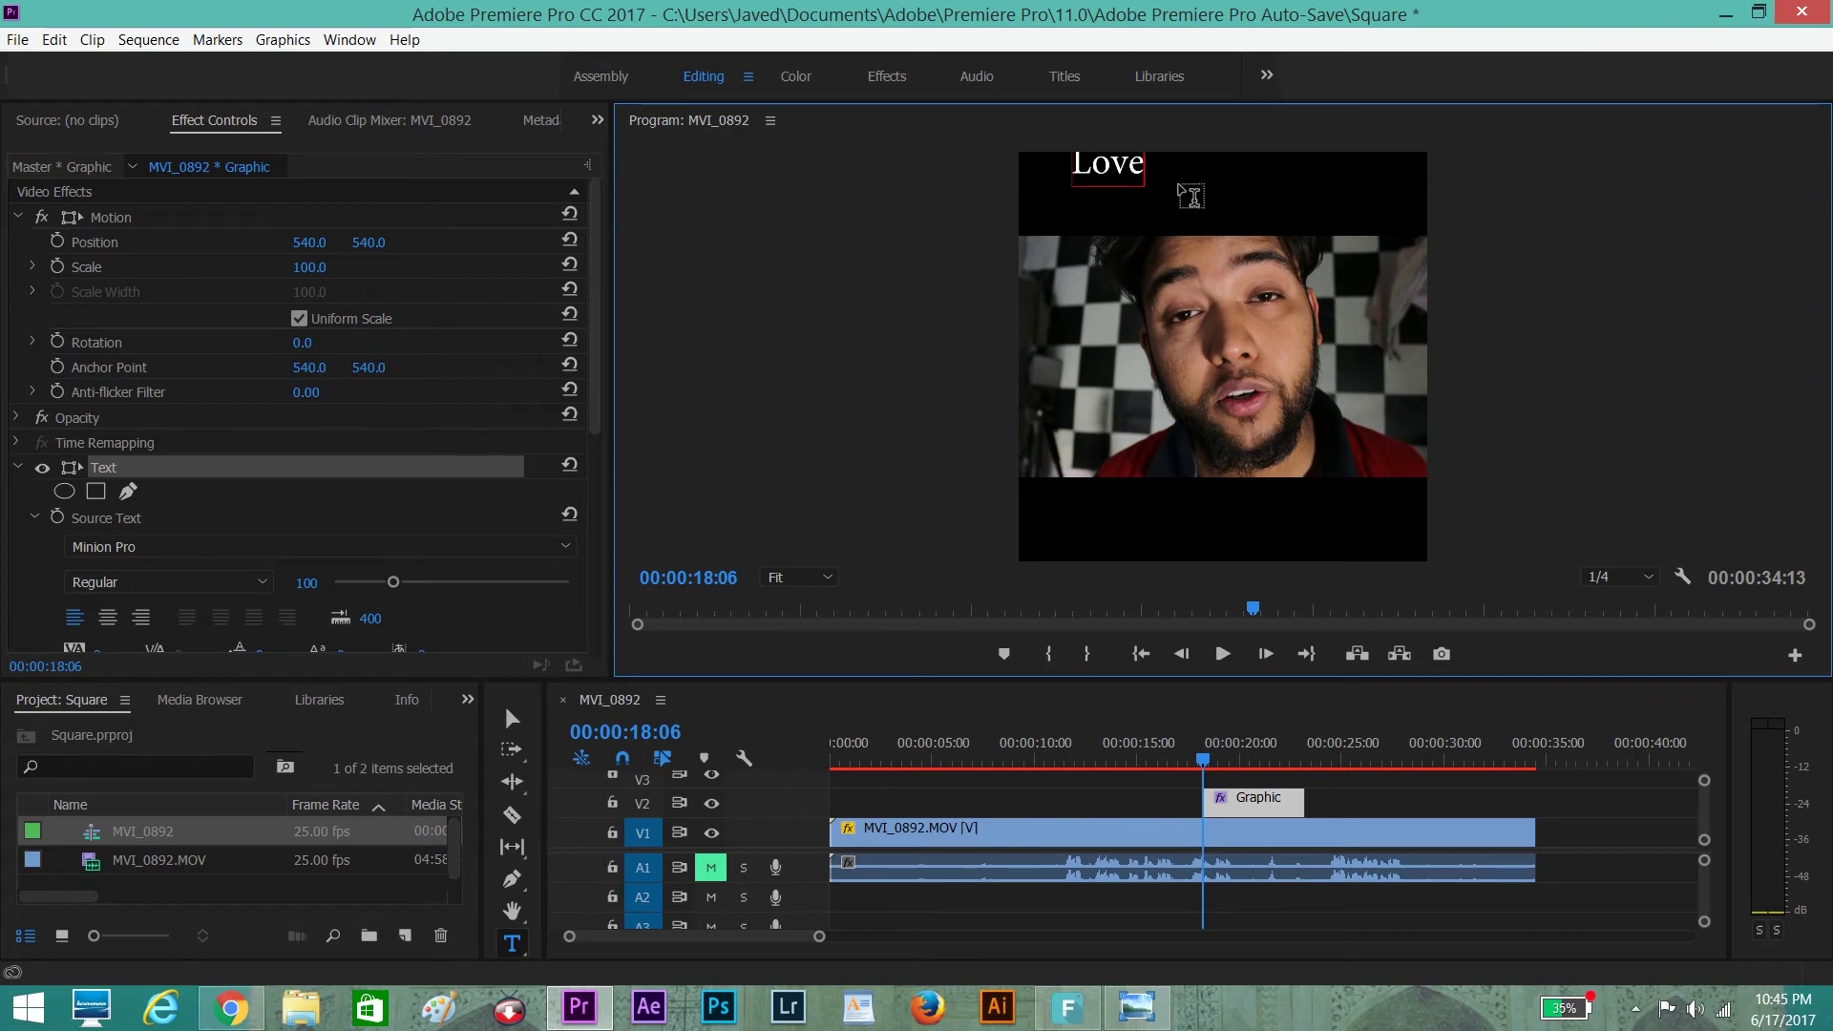
text( is Me)
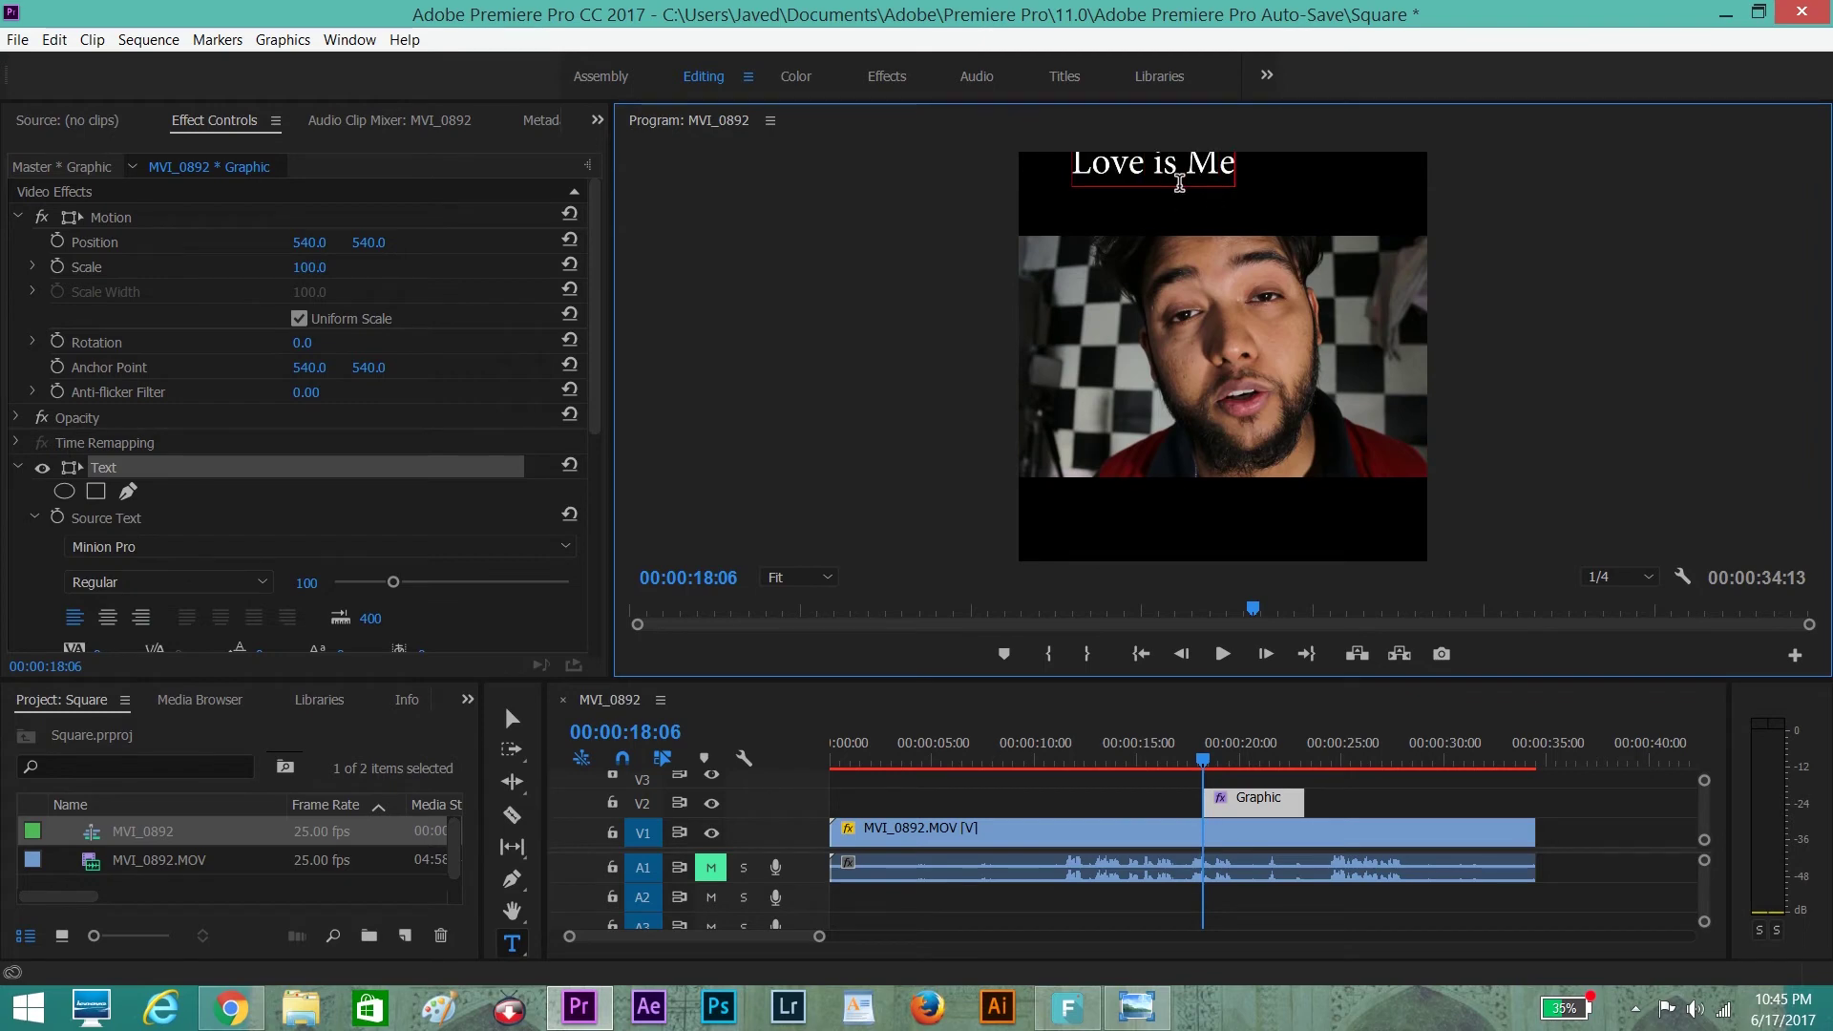
text(dcine)
key(BackSpace)
key(BackSpace)
key(BackSpace)
key(BackSpace)
text(i)
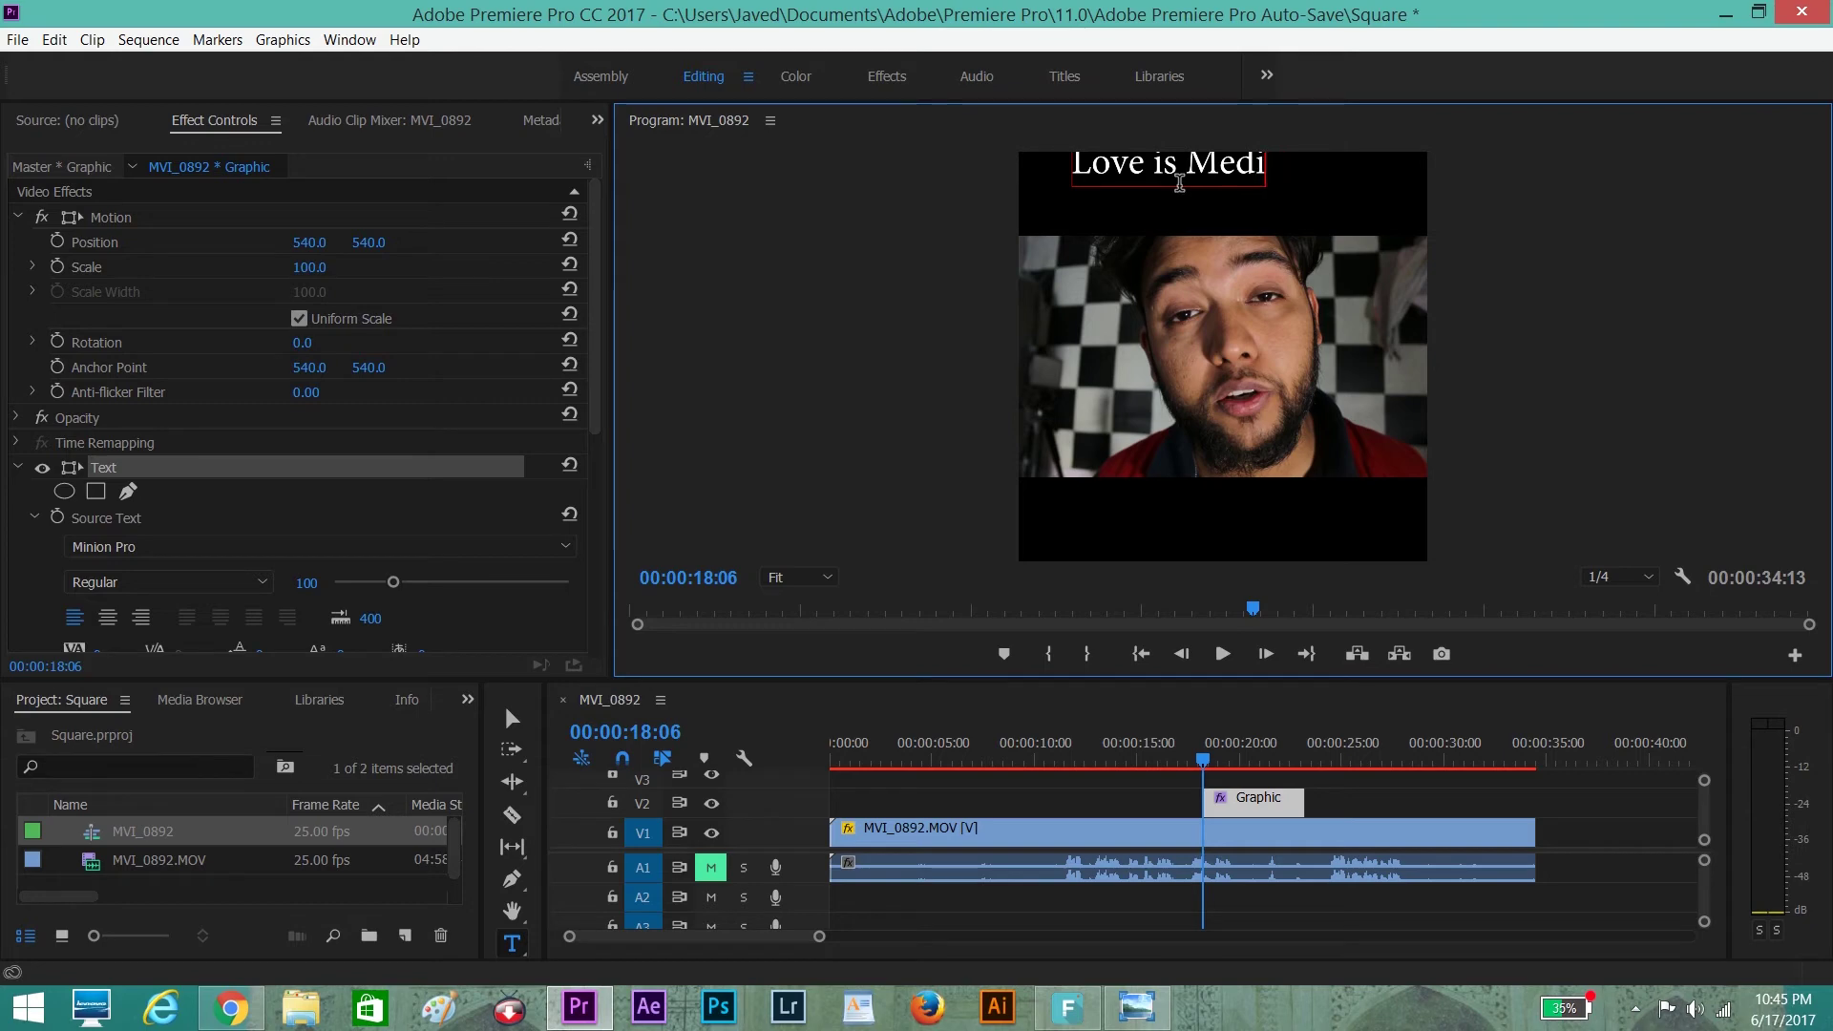
text(cine)
Enlarge the title to font size 150 and centre it in the top band
click(516, 716)
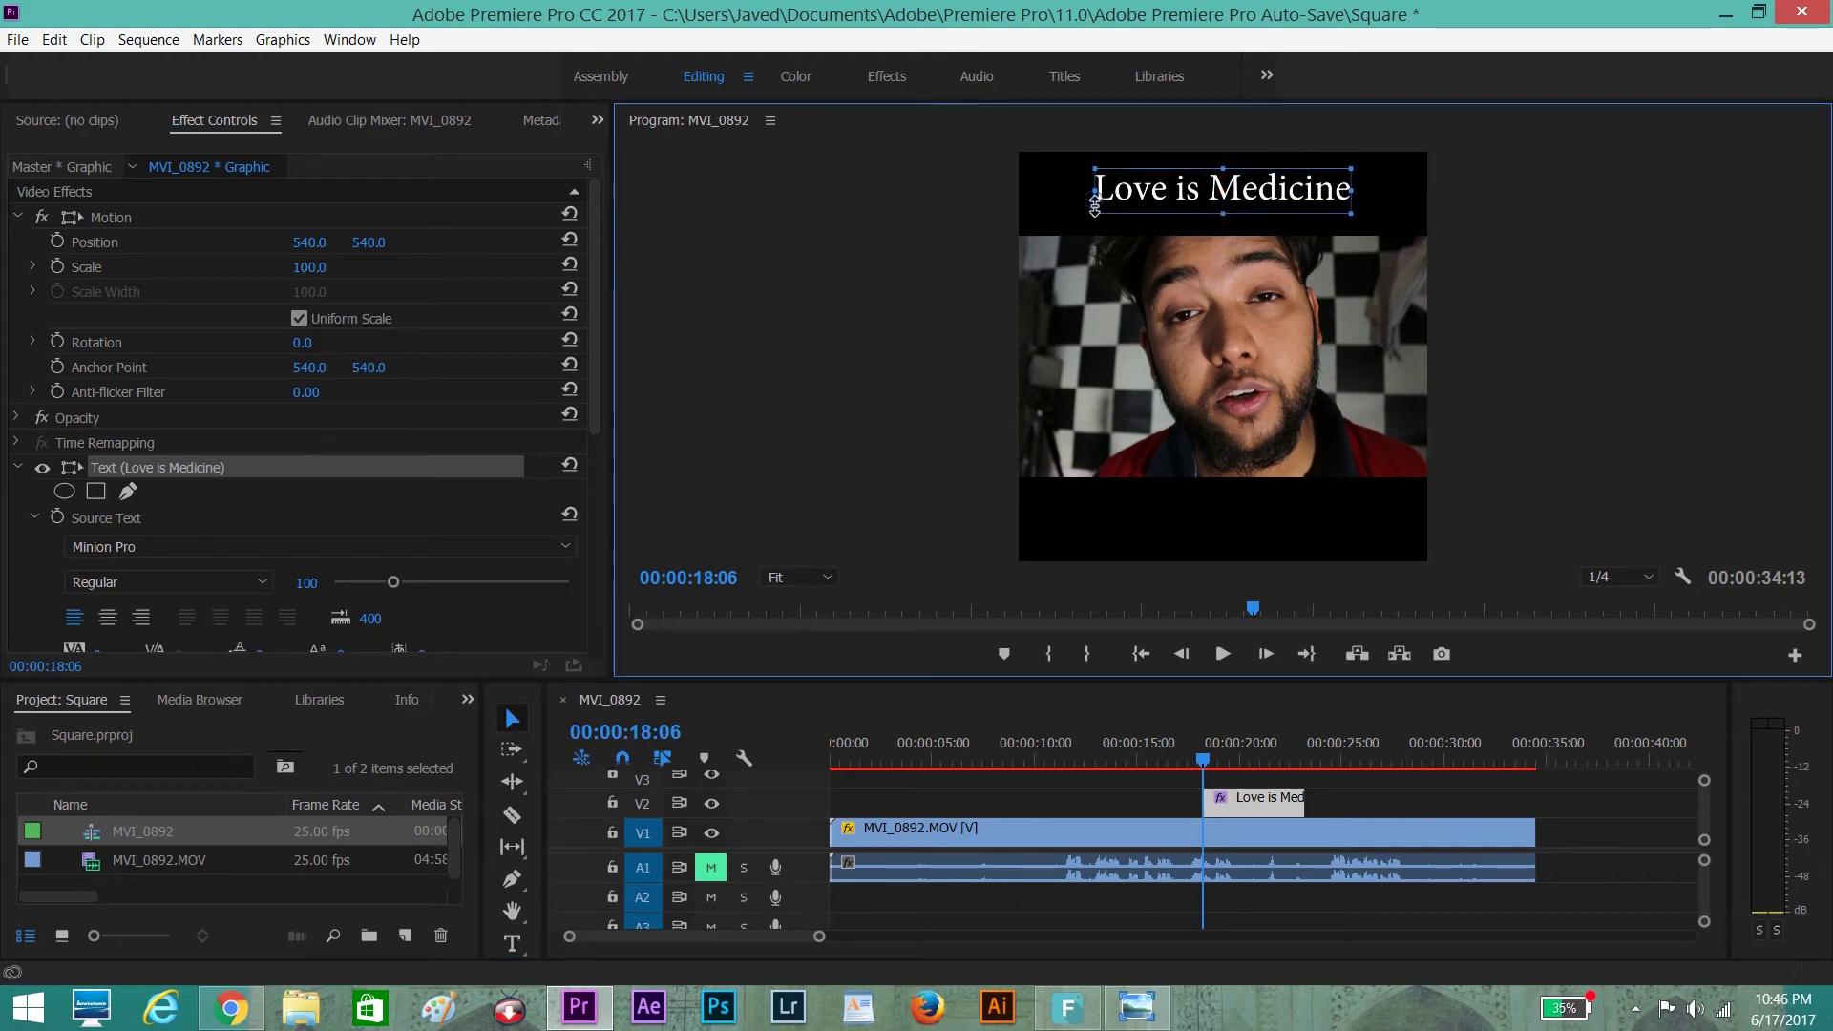
drag(393, 581, 423, 581)
drag(1310, 175, 1269, 194)
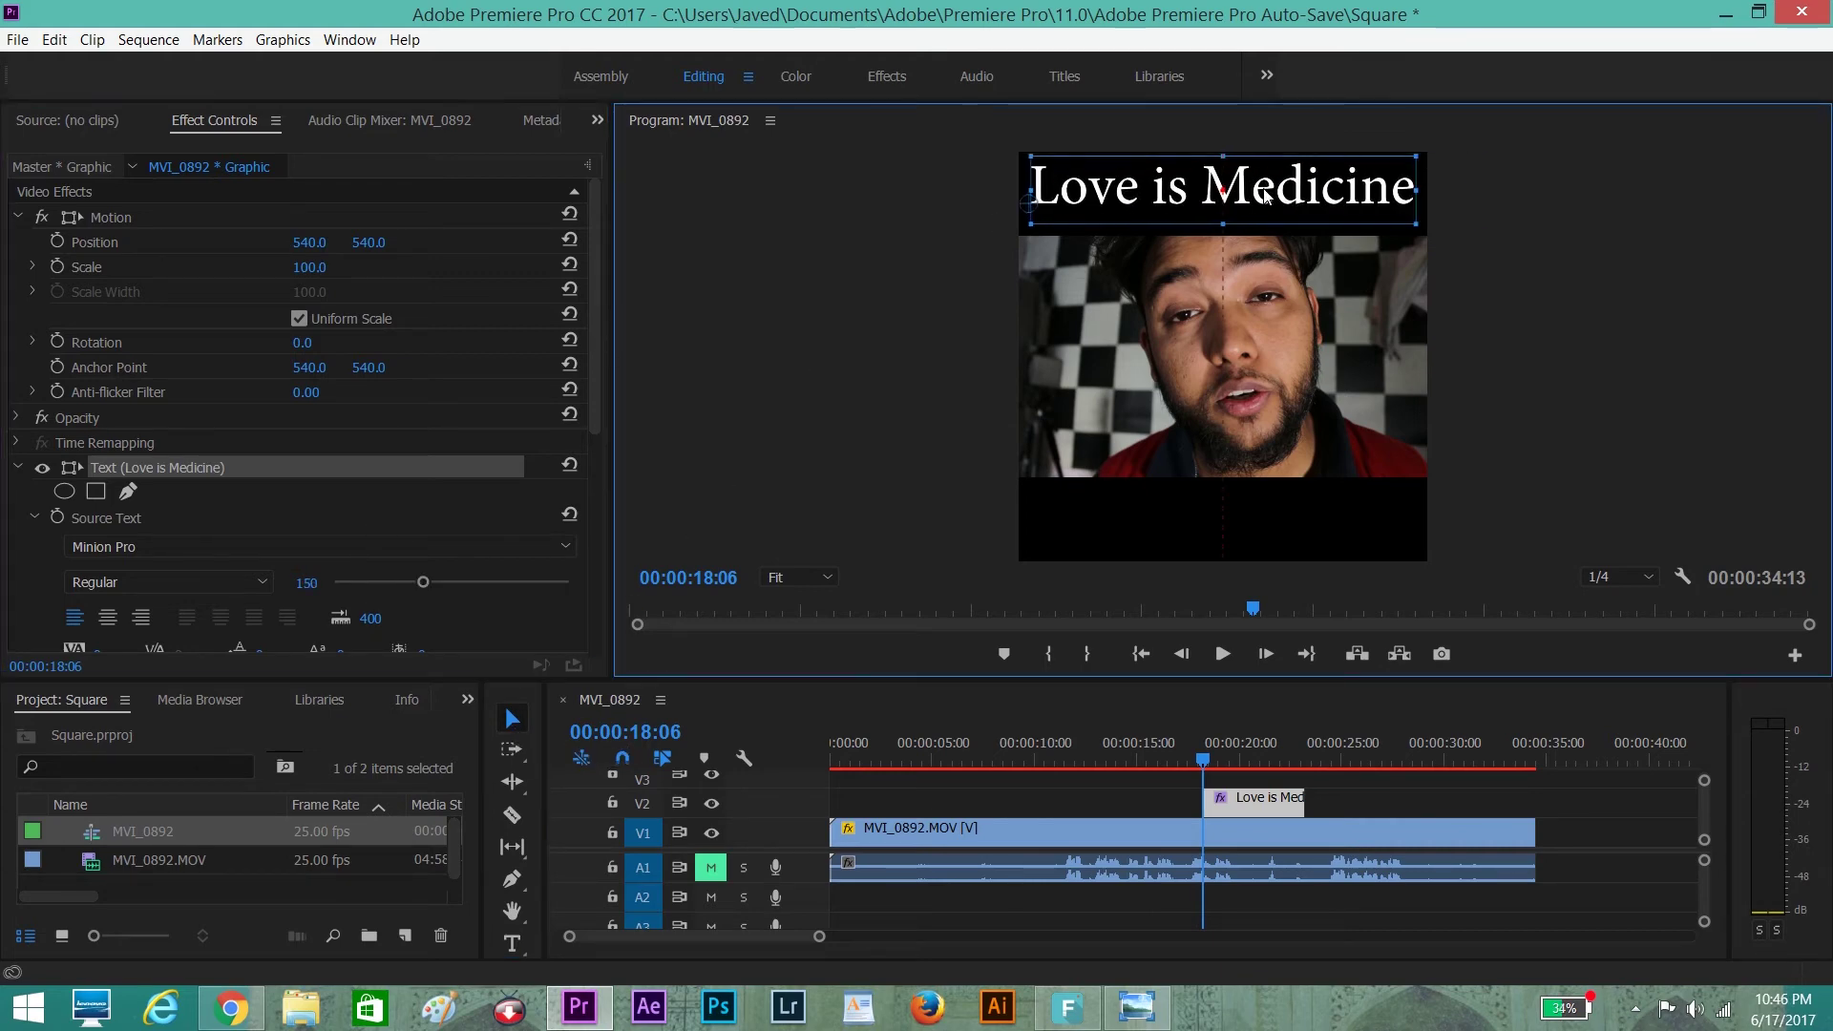
click(1512, 296)
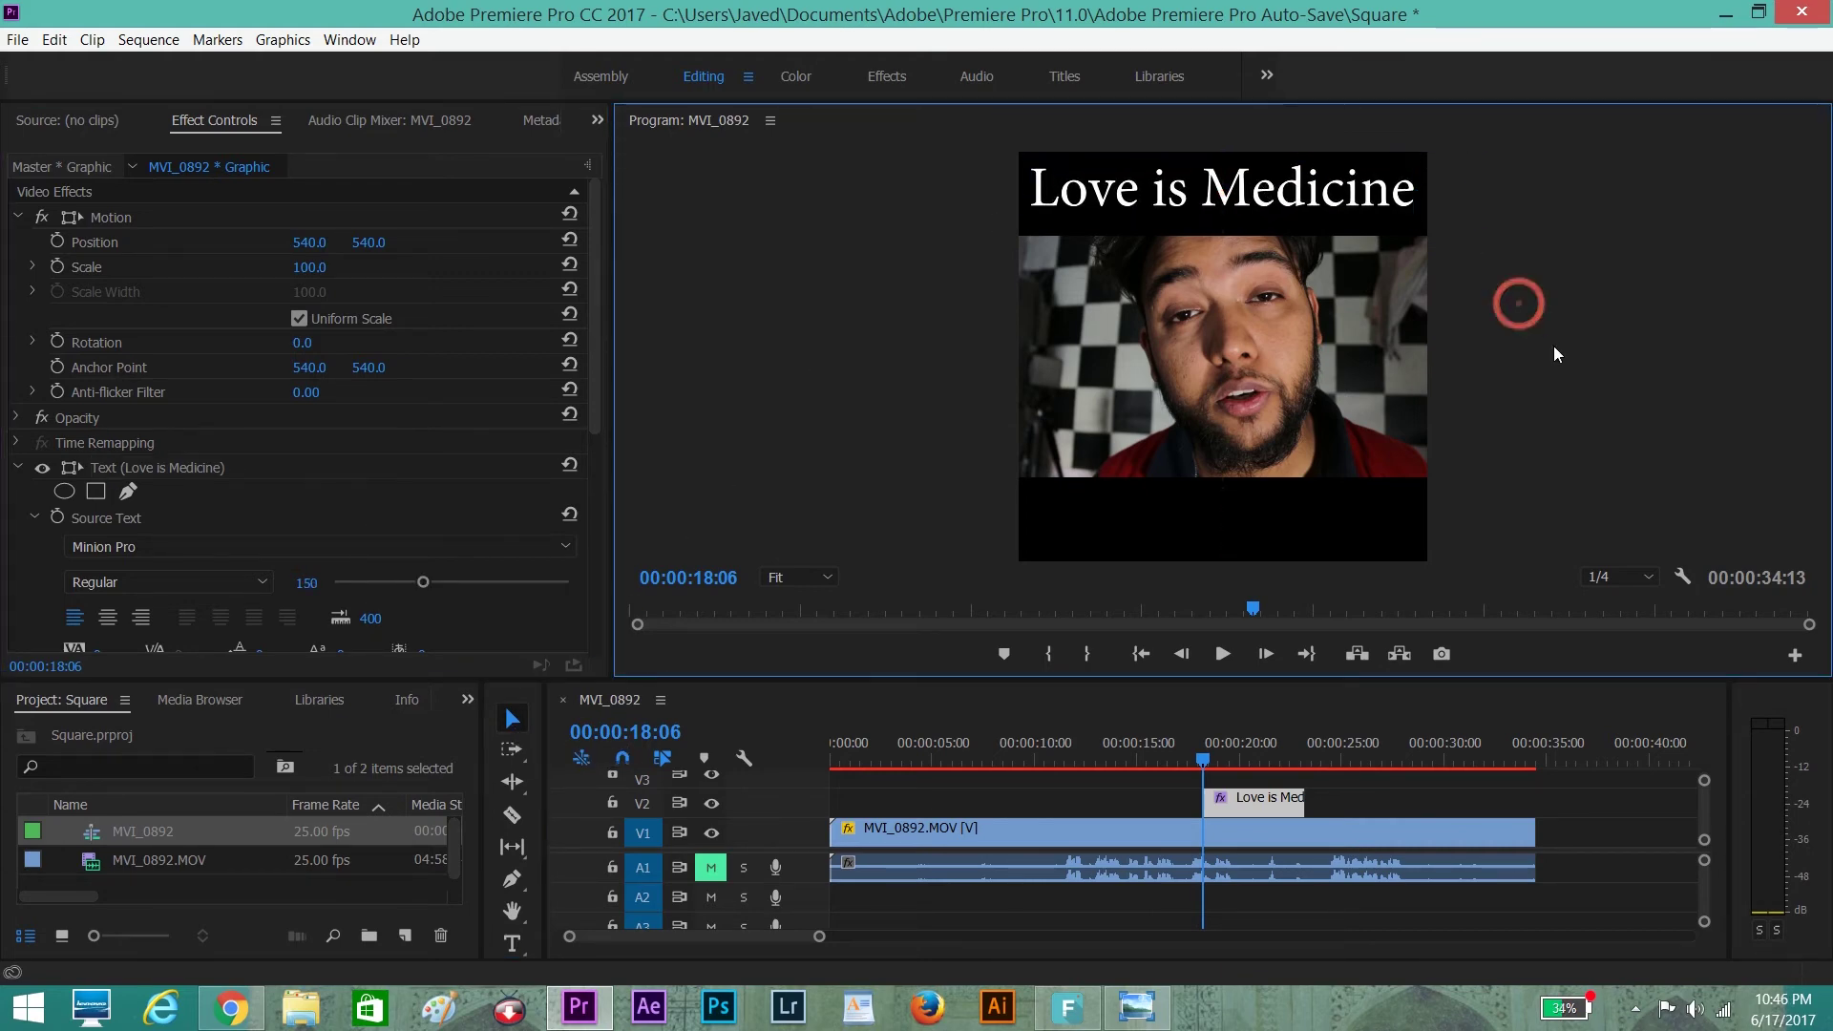
click(512, 943)
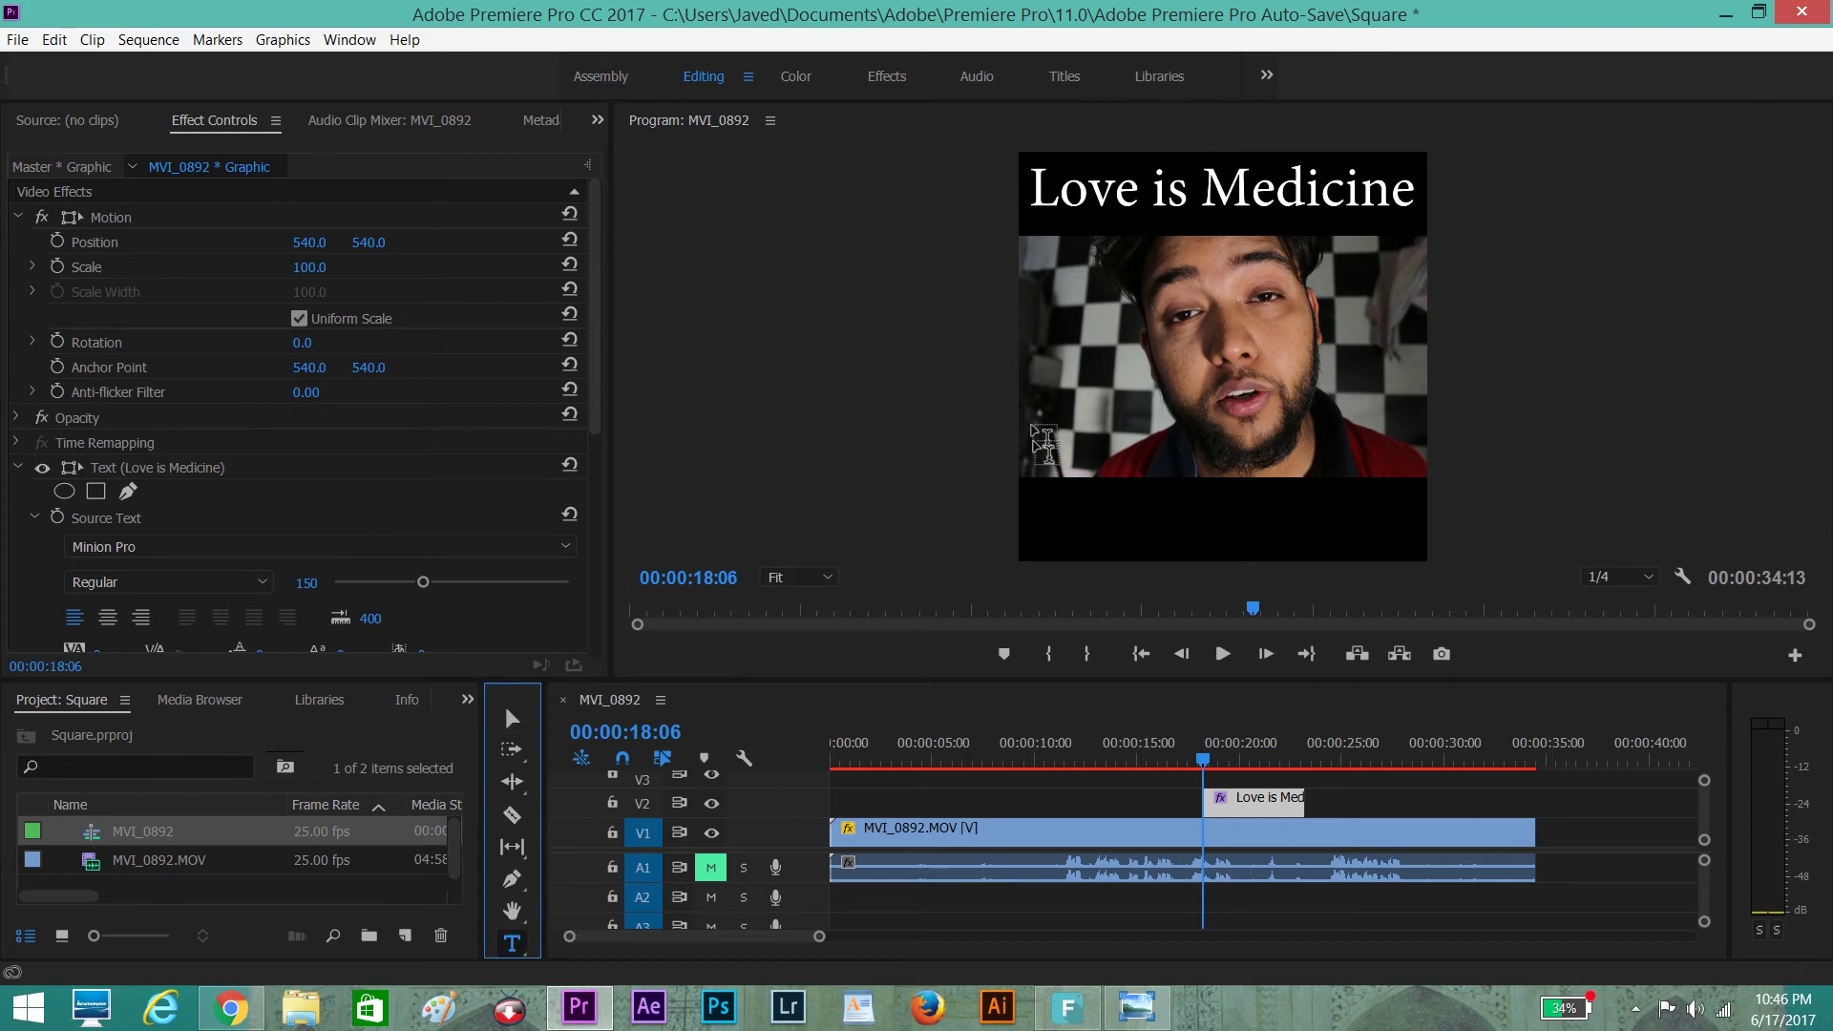
Type 'Hate is disease' in the band below the video
click(1052, 515)
text(Hate i)
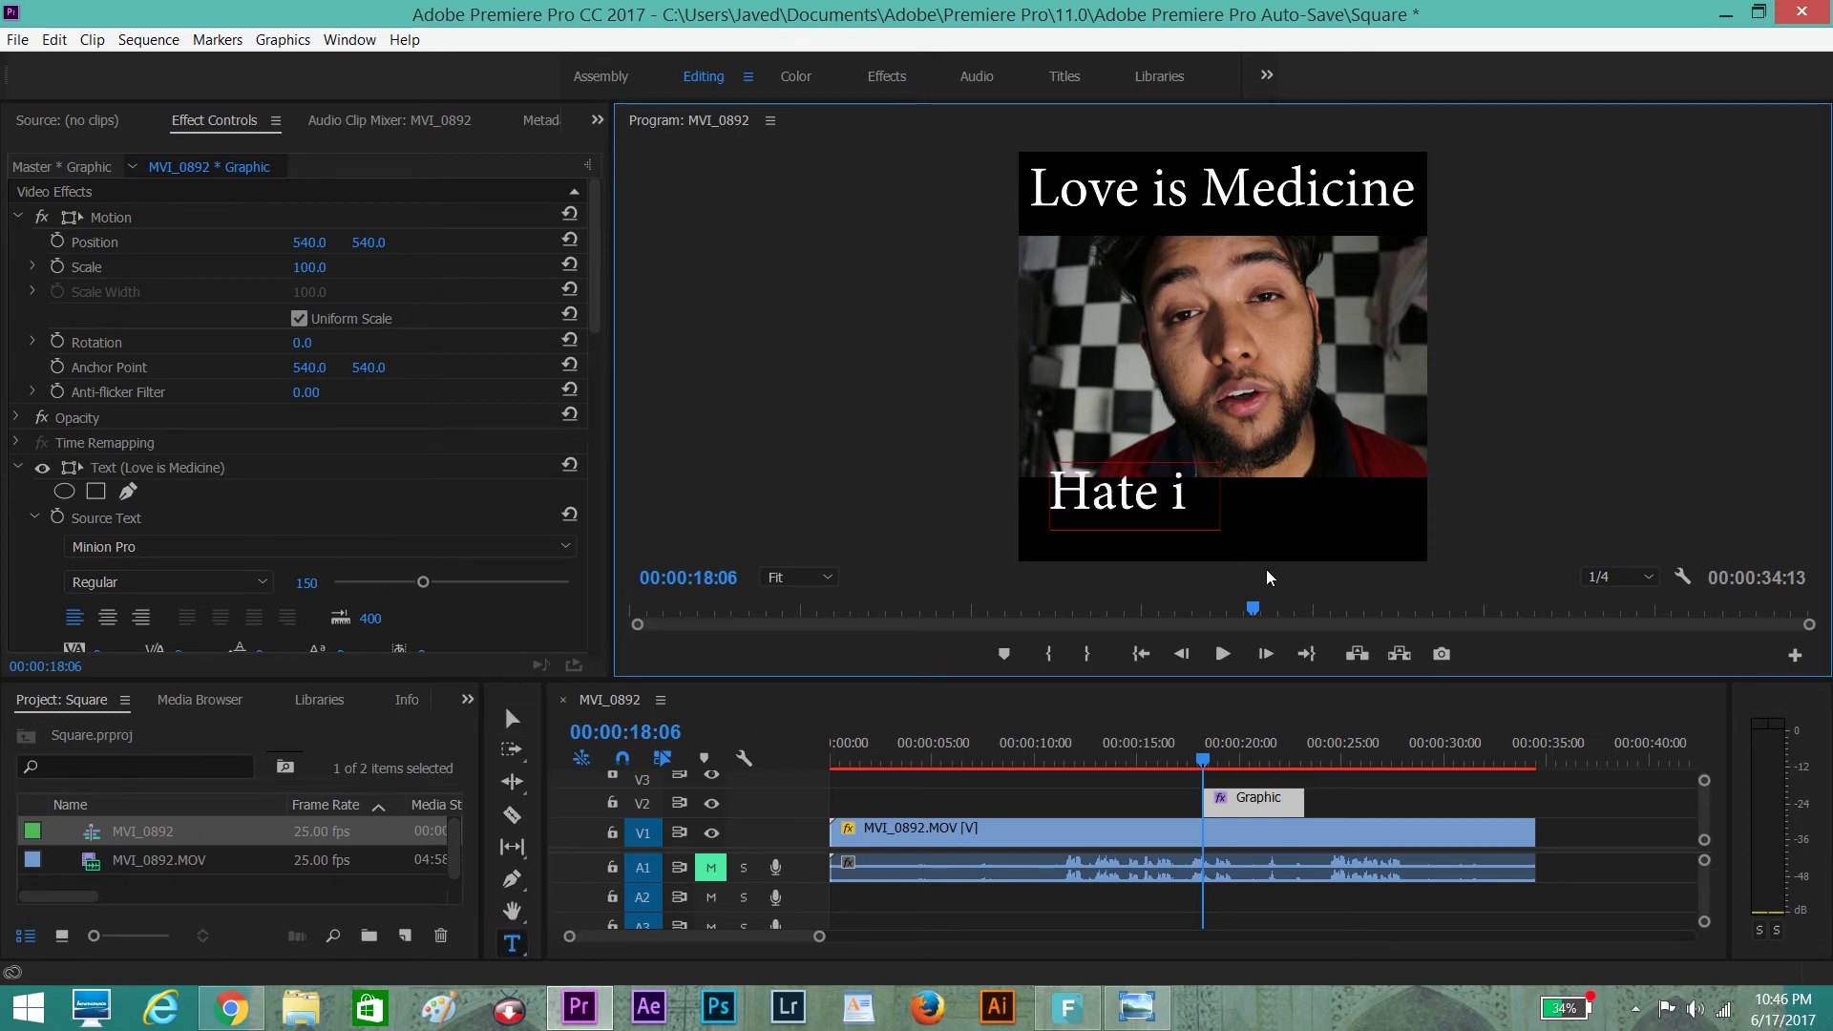
text(s disease)
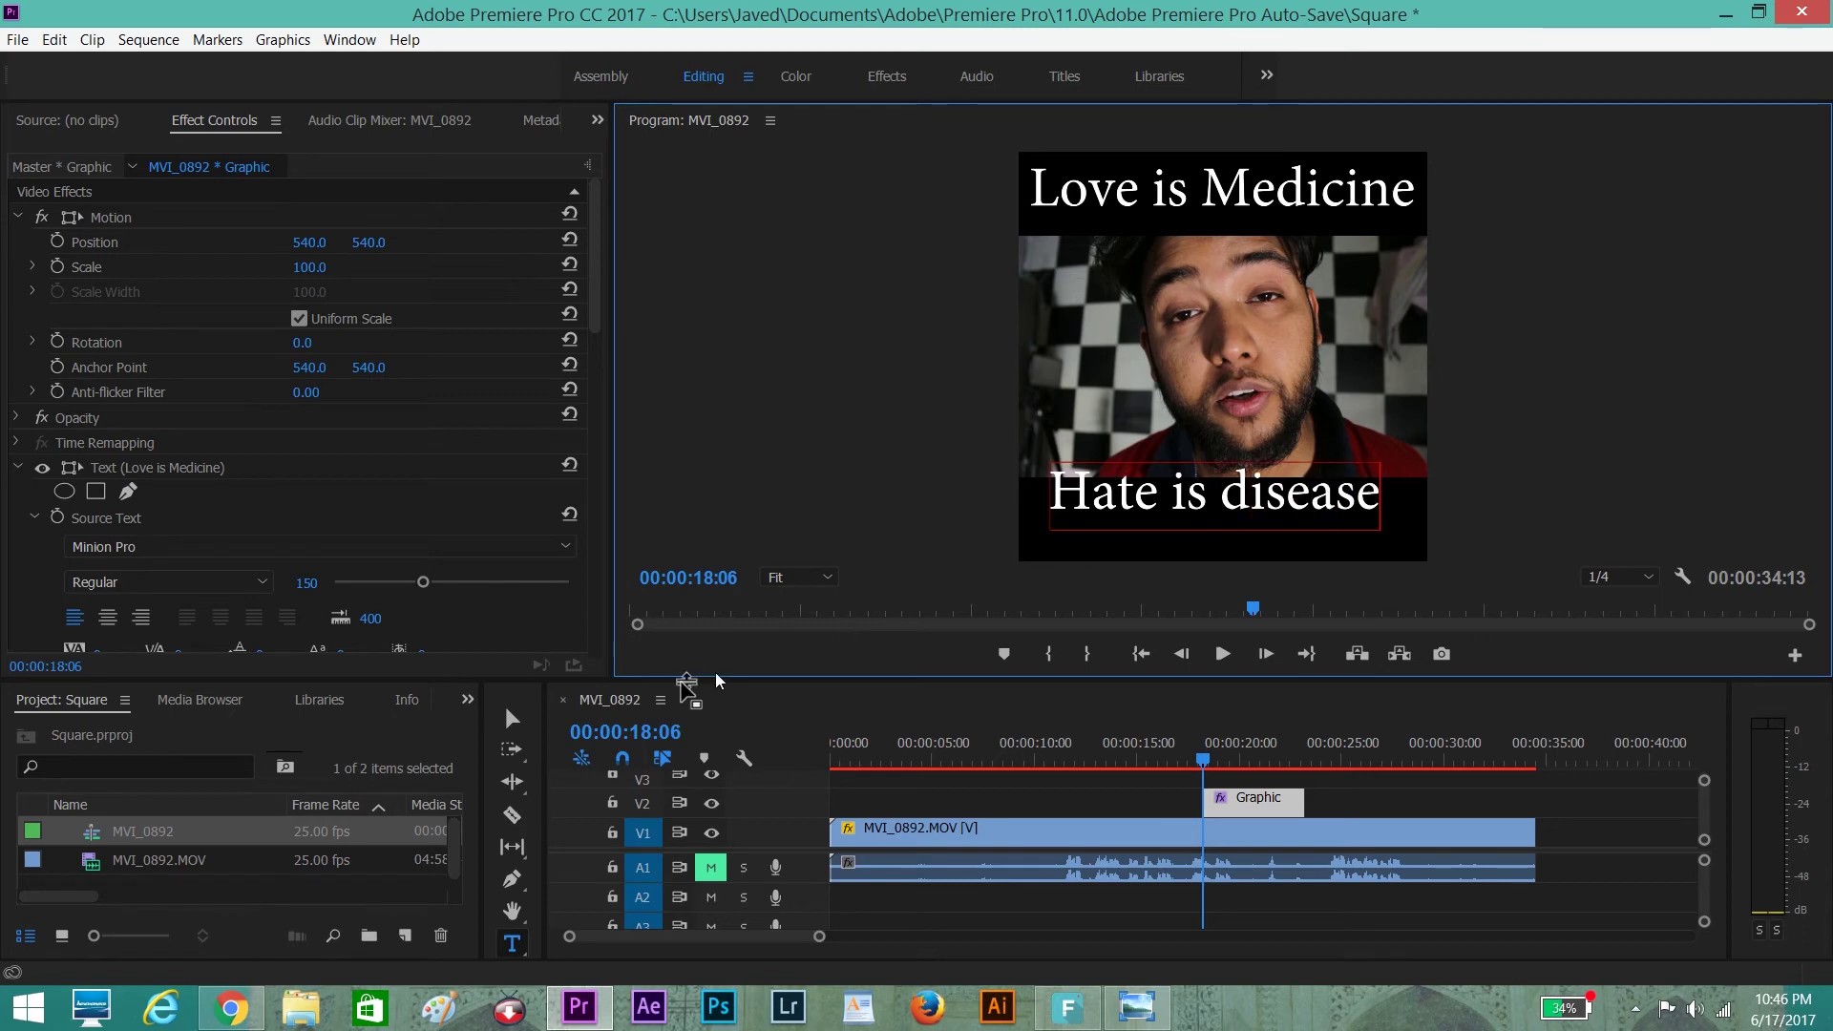
text(v)
key(BackSpace)
click(512, 718)
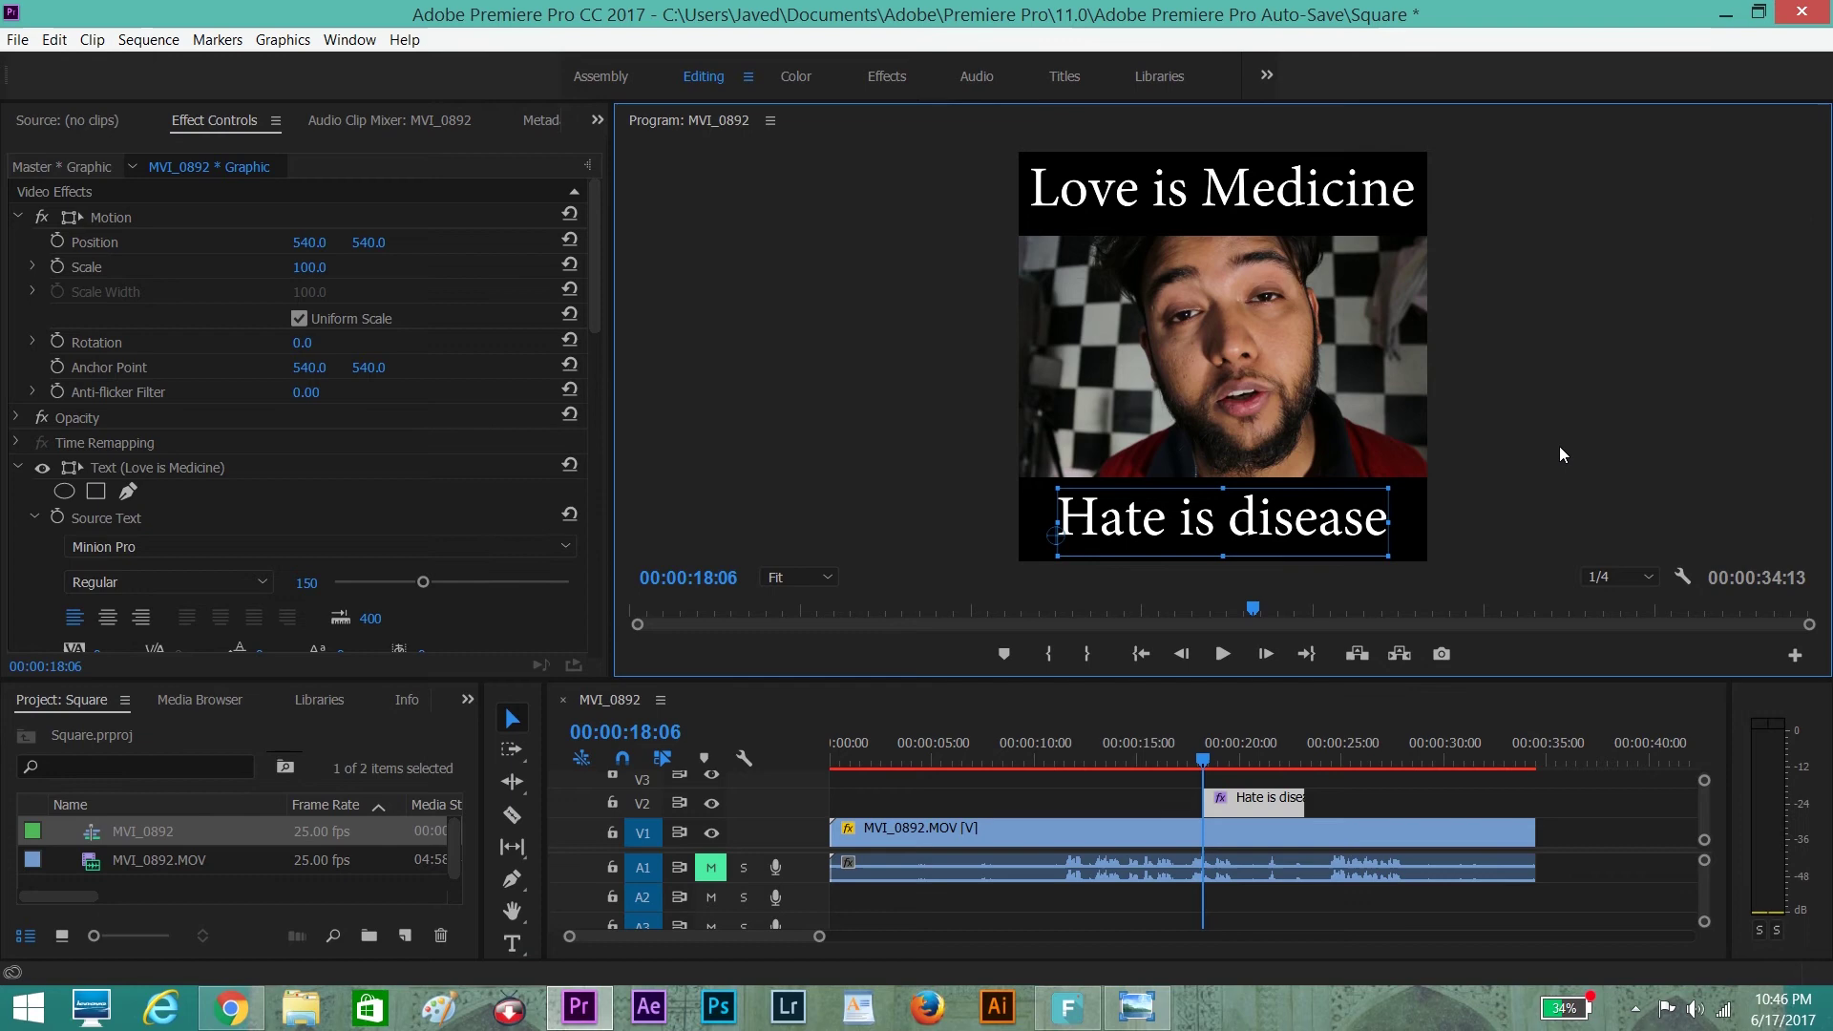
Extend the title clip to the video's end and play the sequence back from the start
drag(1200, 763, 829, 807)
click(1289, 759)
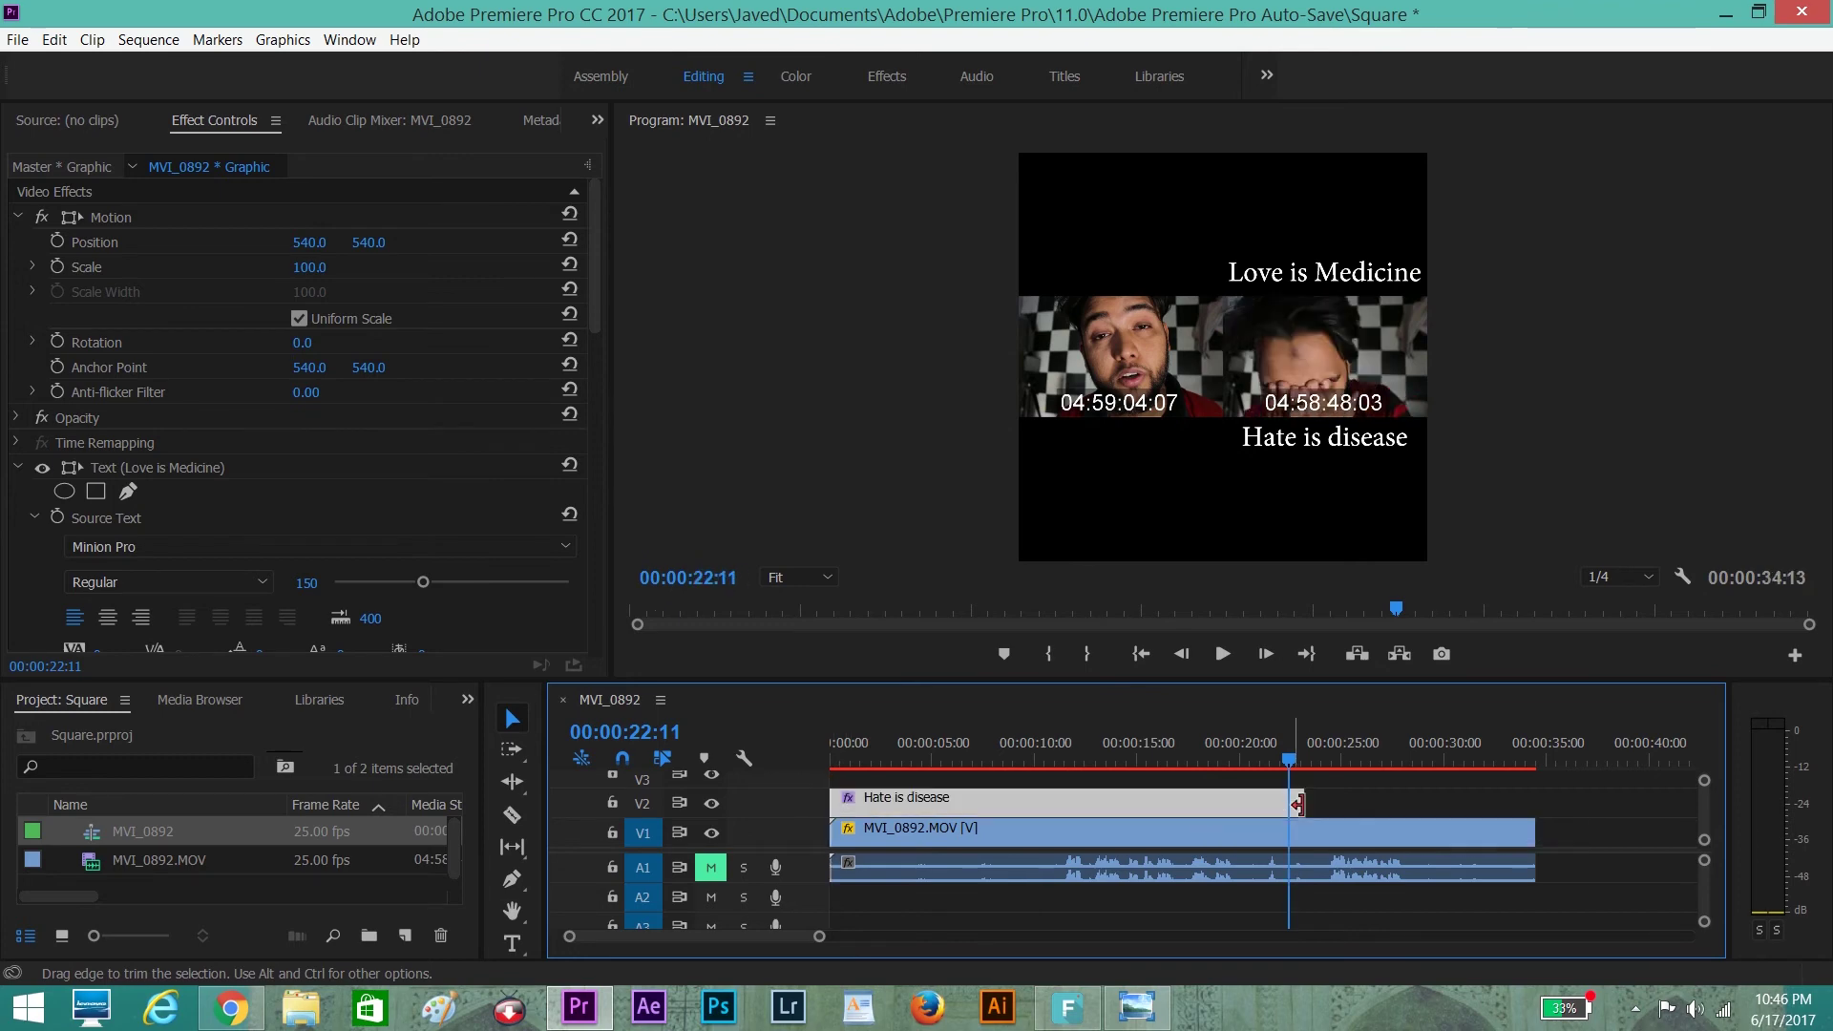
drag(1298, 804, 1534, 805)
drag(1157, 764, 818, 775)
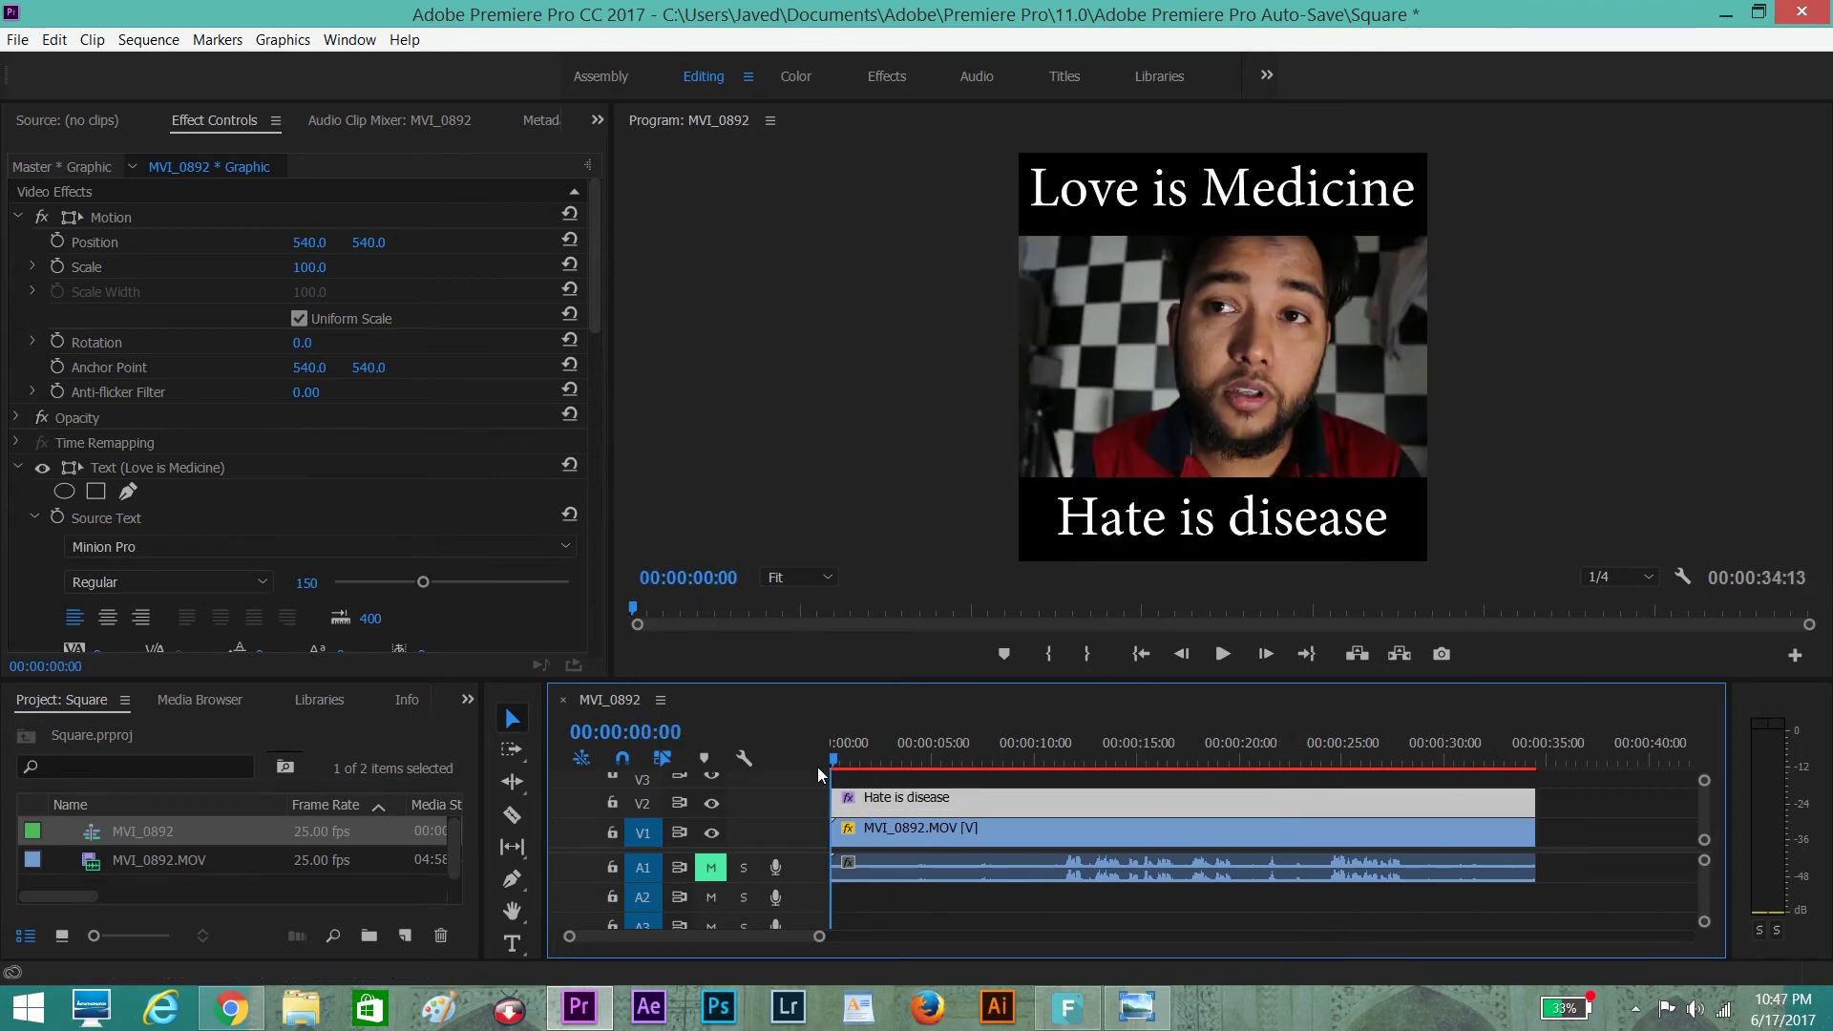
key(space)
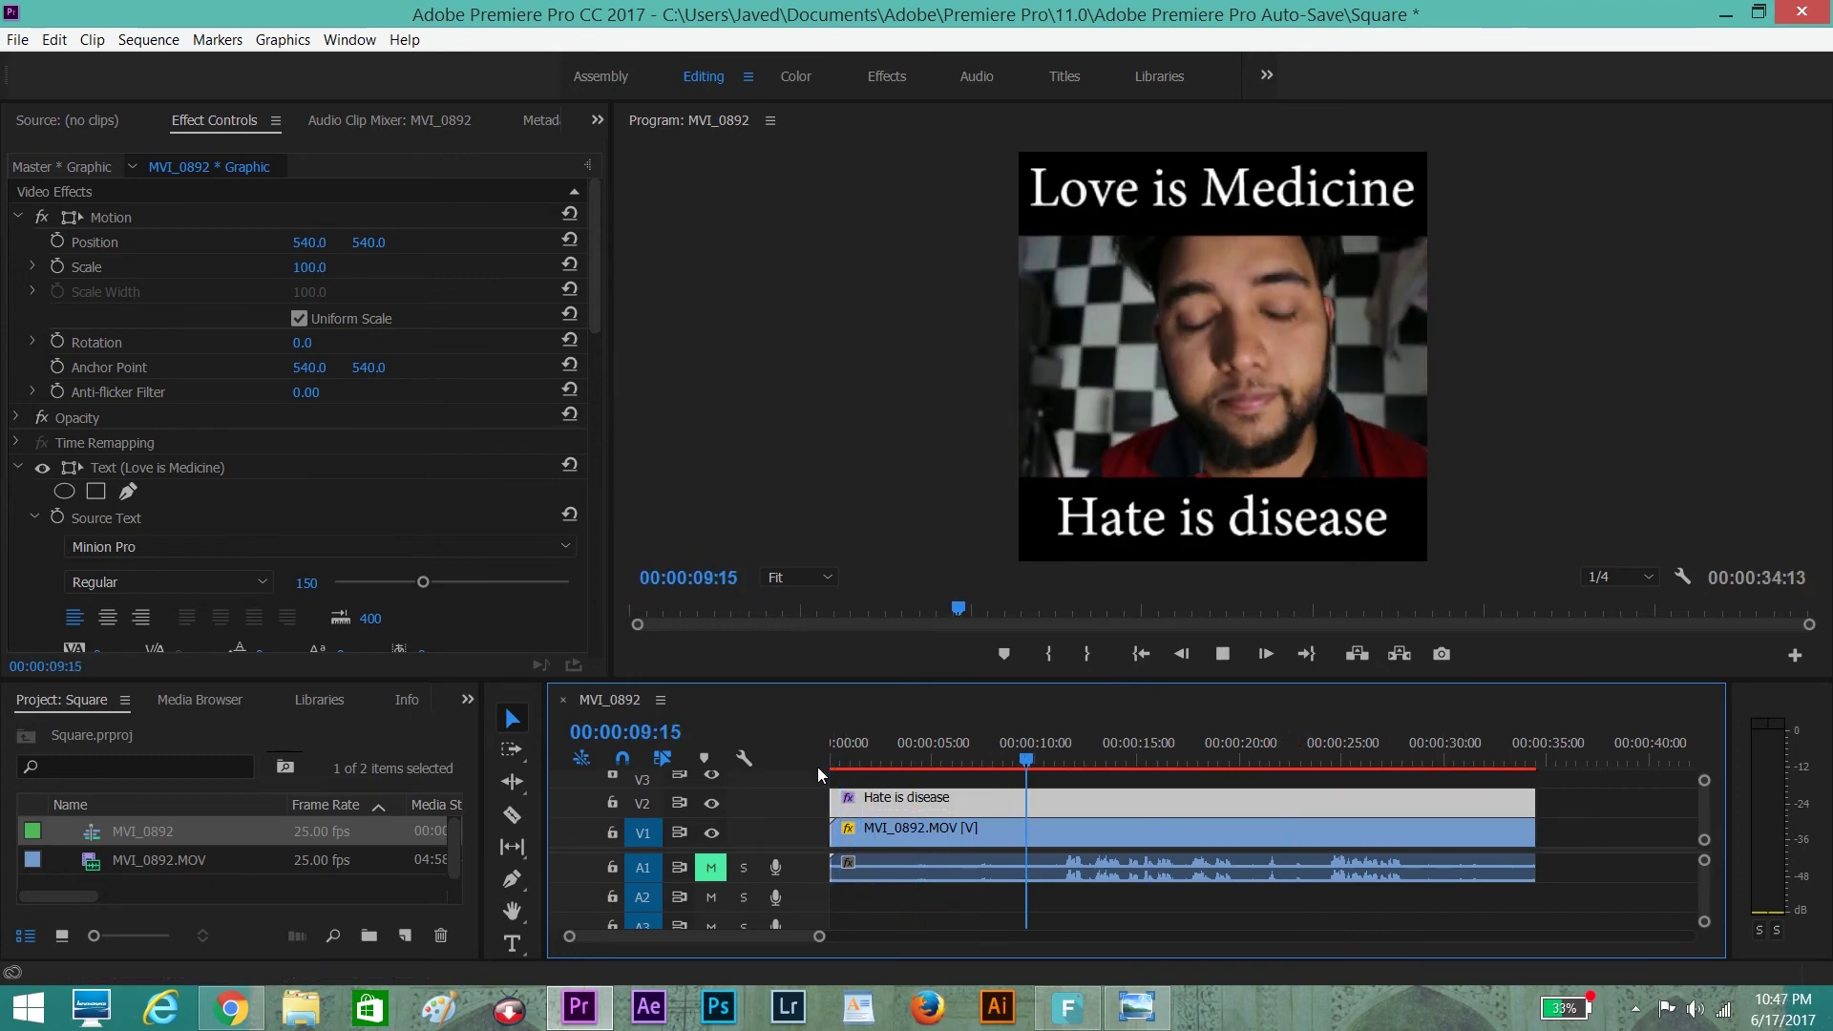
key(space)
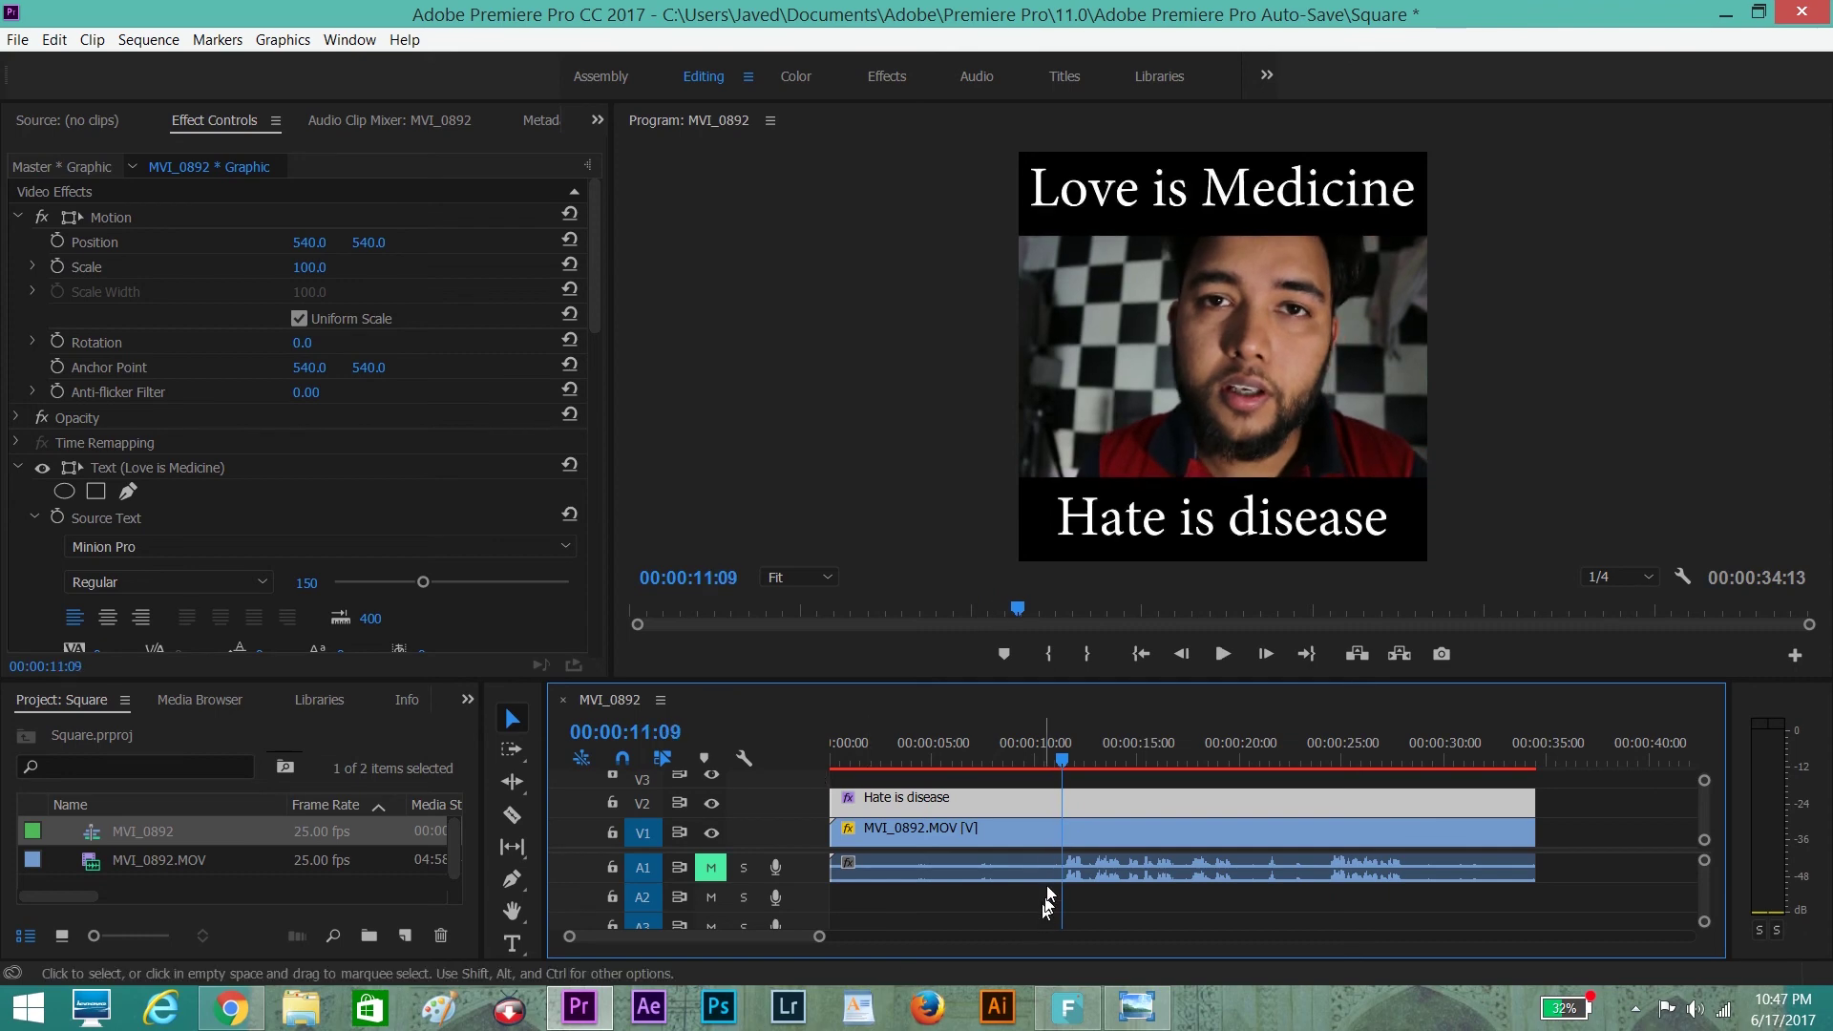
drag(1069, 756, 798, 728)
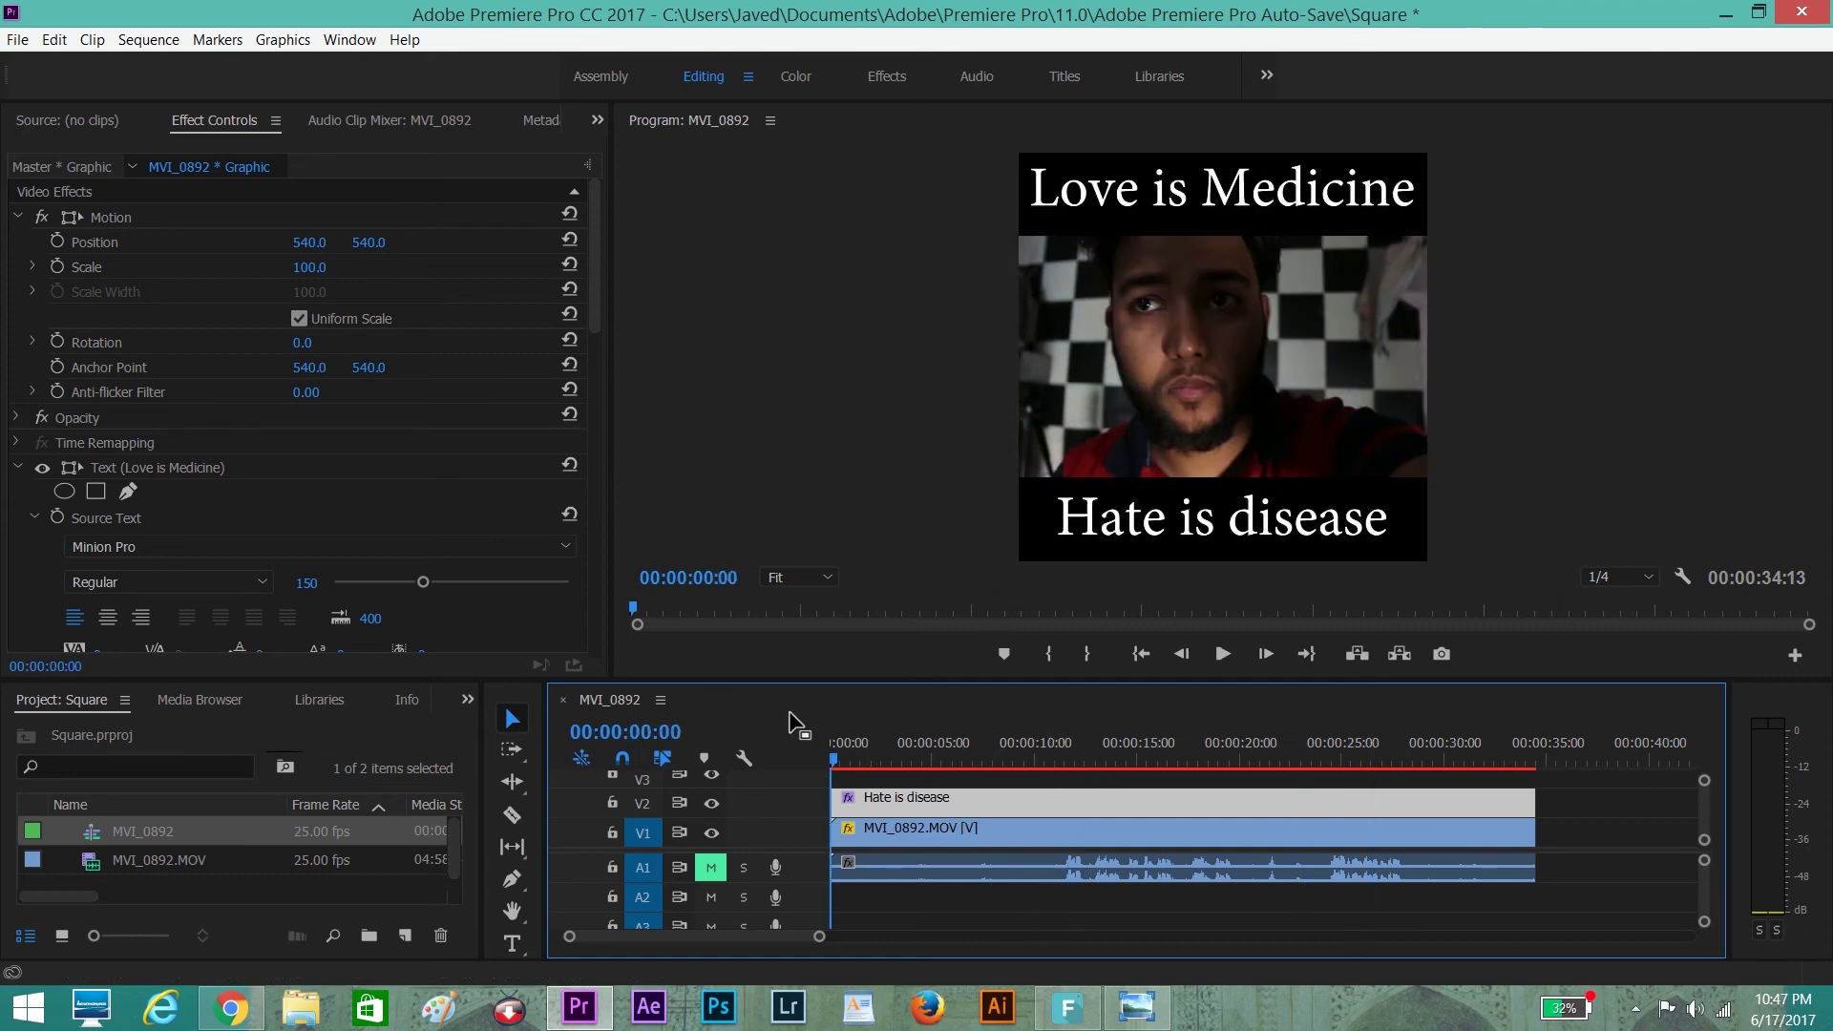
Export the sequence as a 1080×1080 H.264 file named MVI_0892.mp4
click(17, 39)
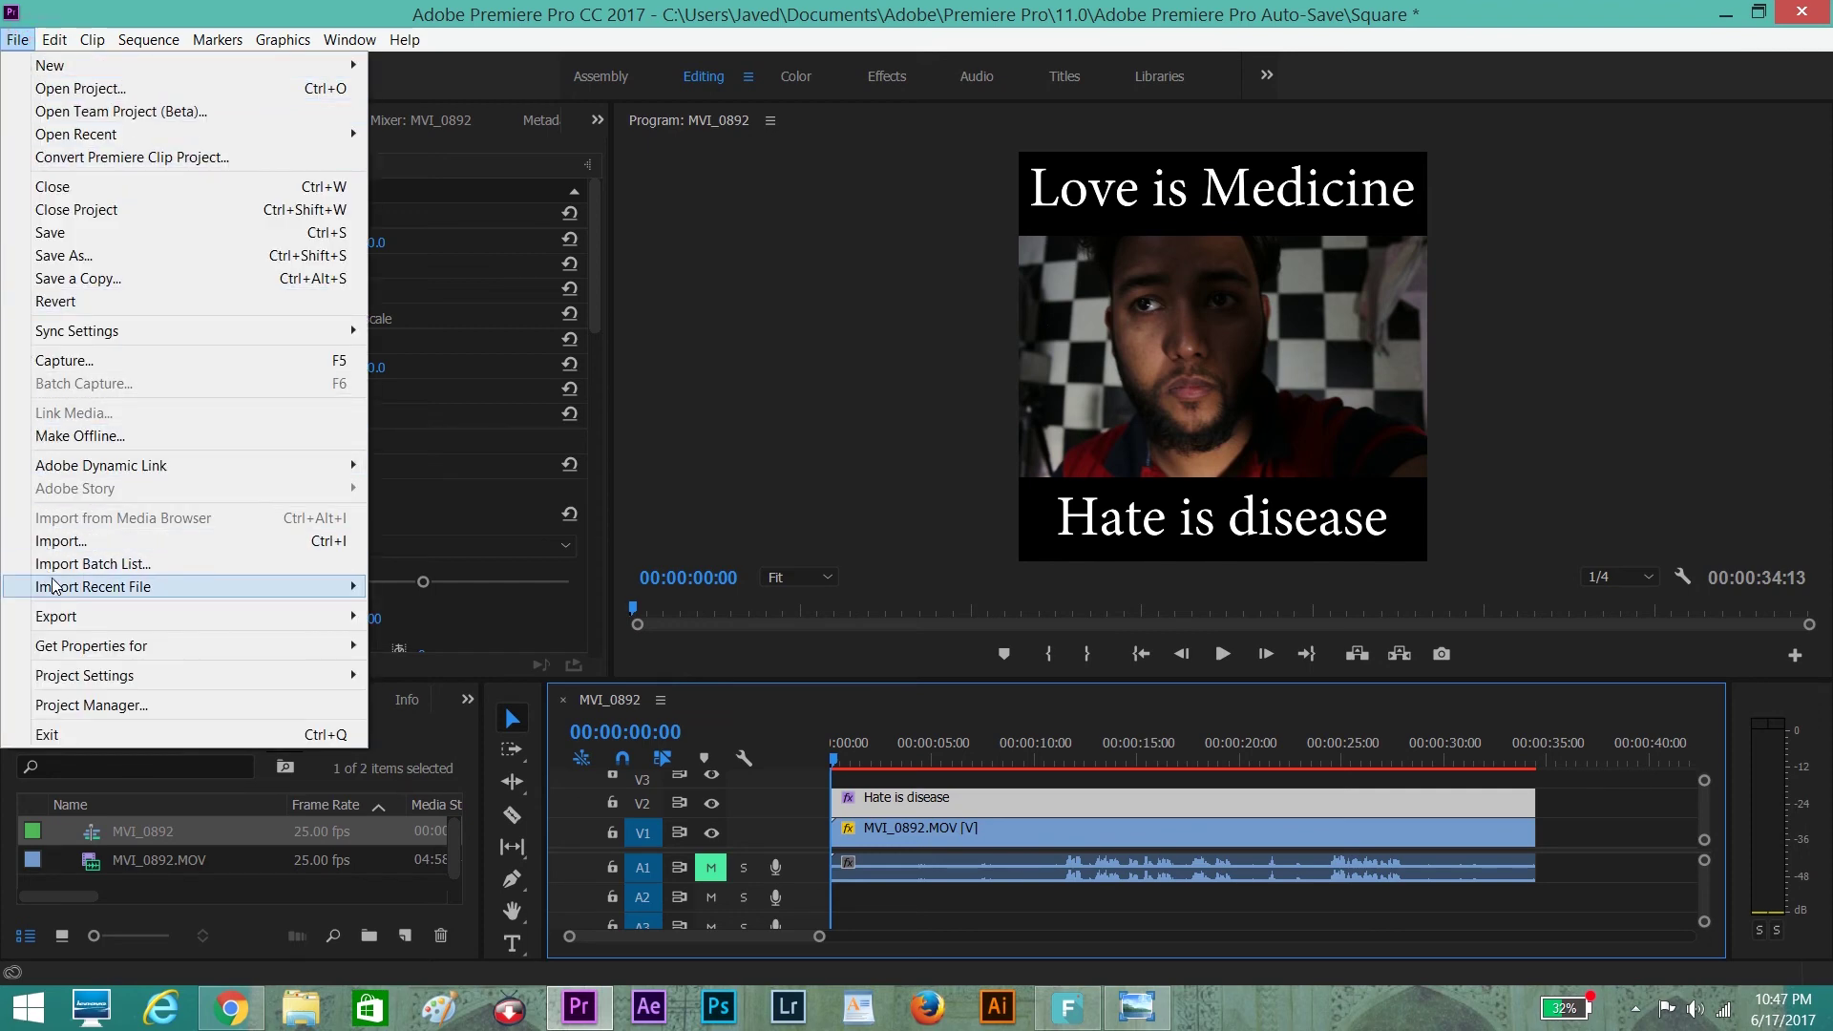
mouse_move(59, 617)
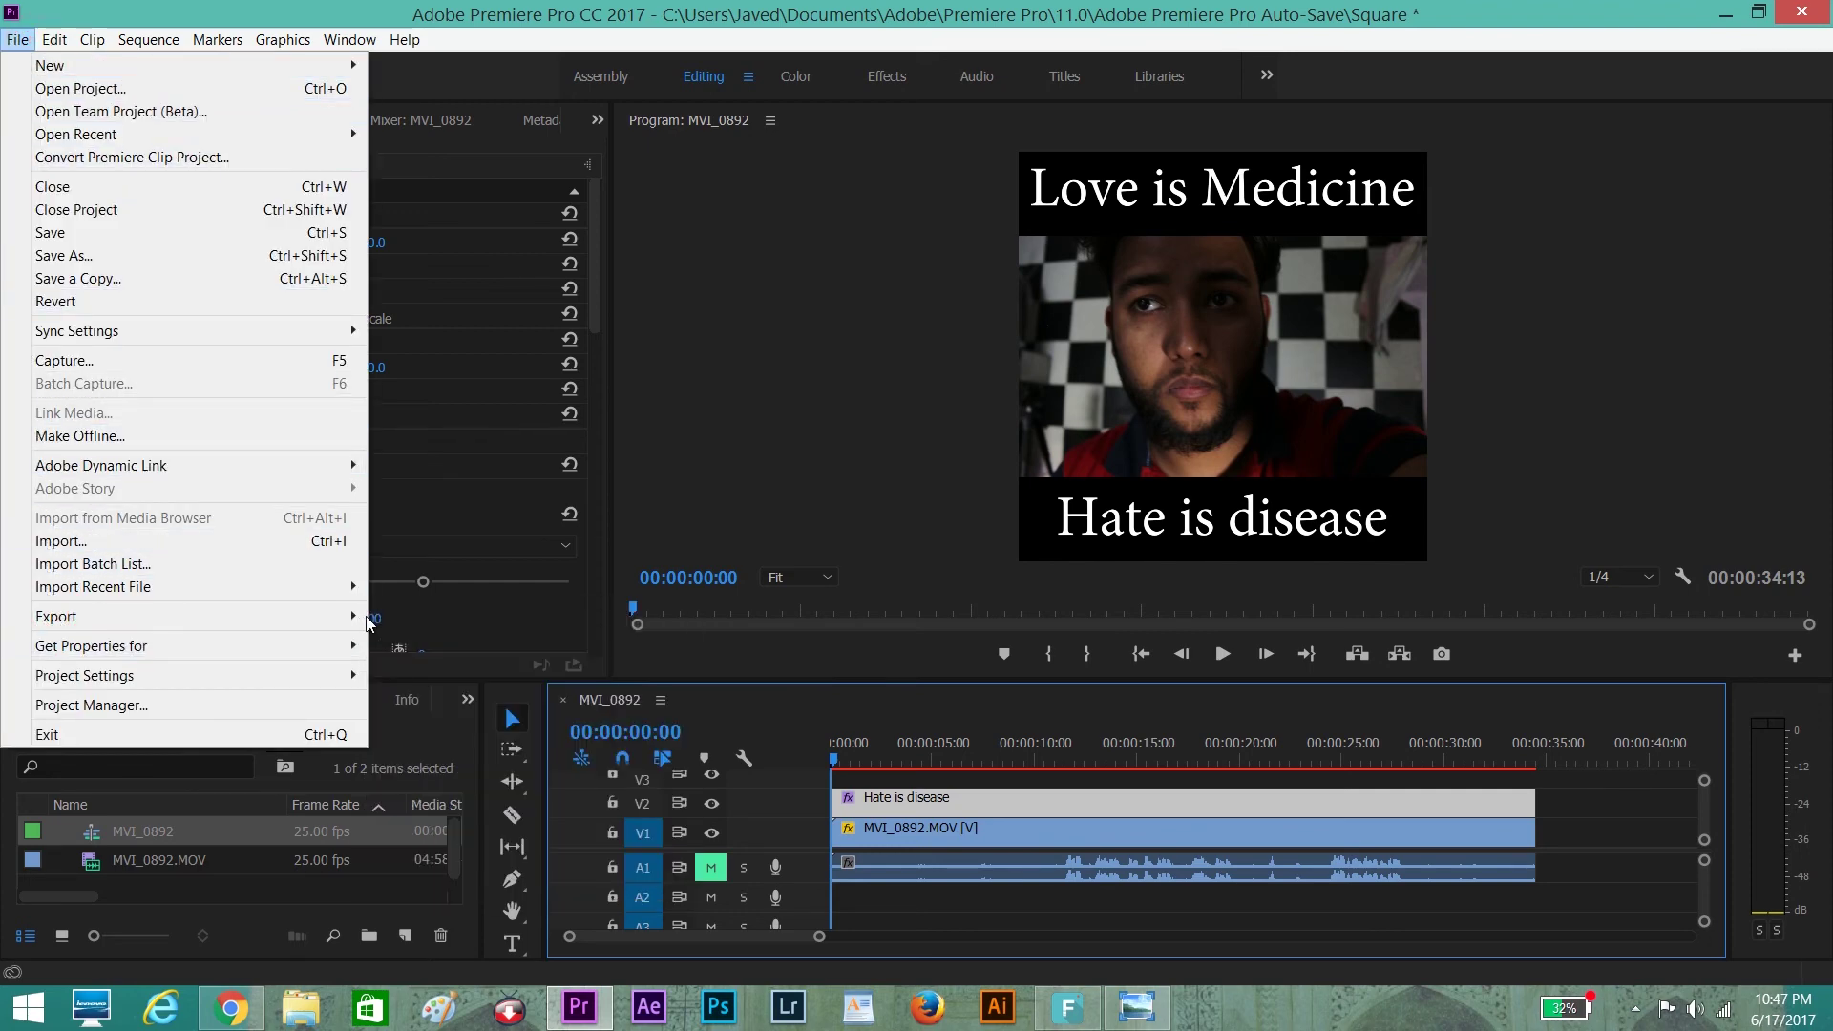
click(404, 619)
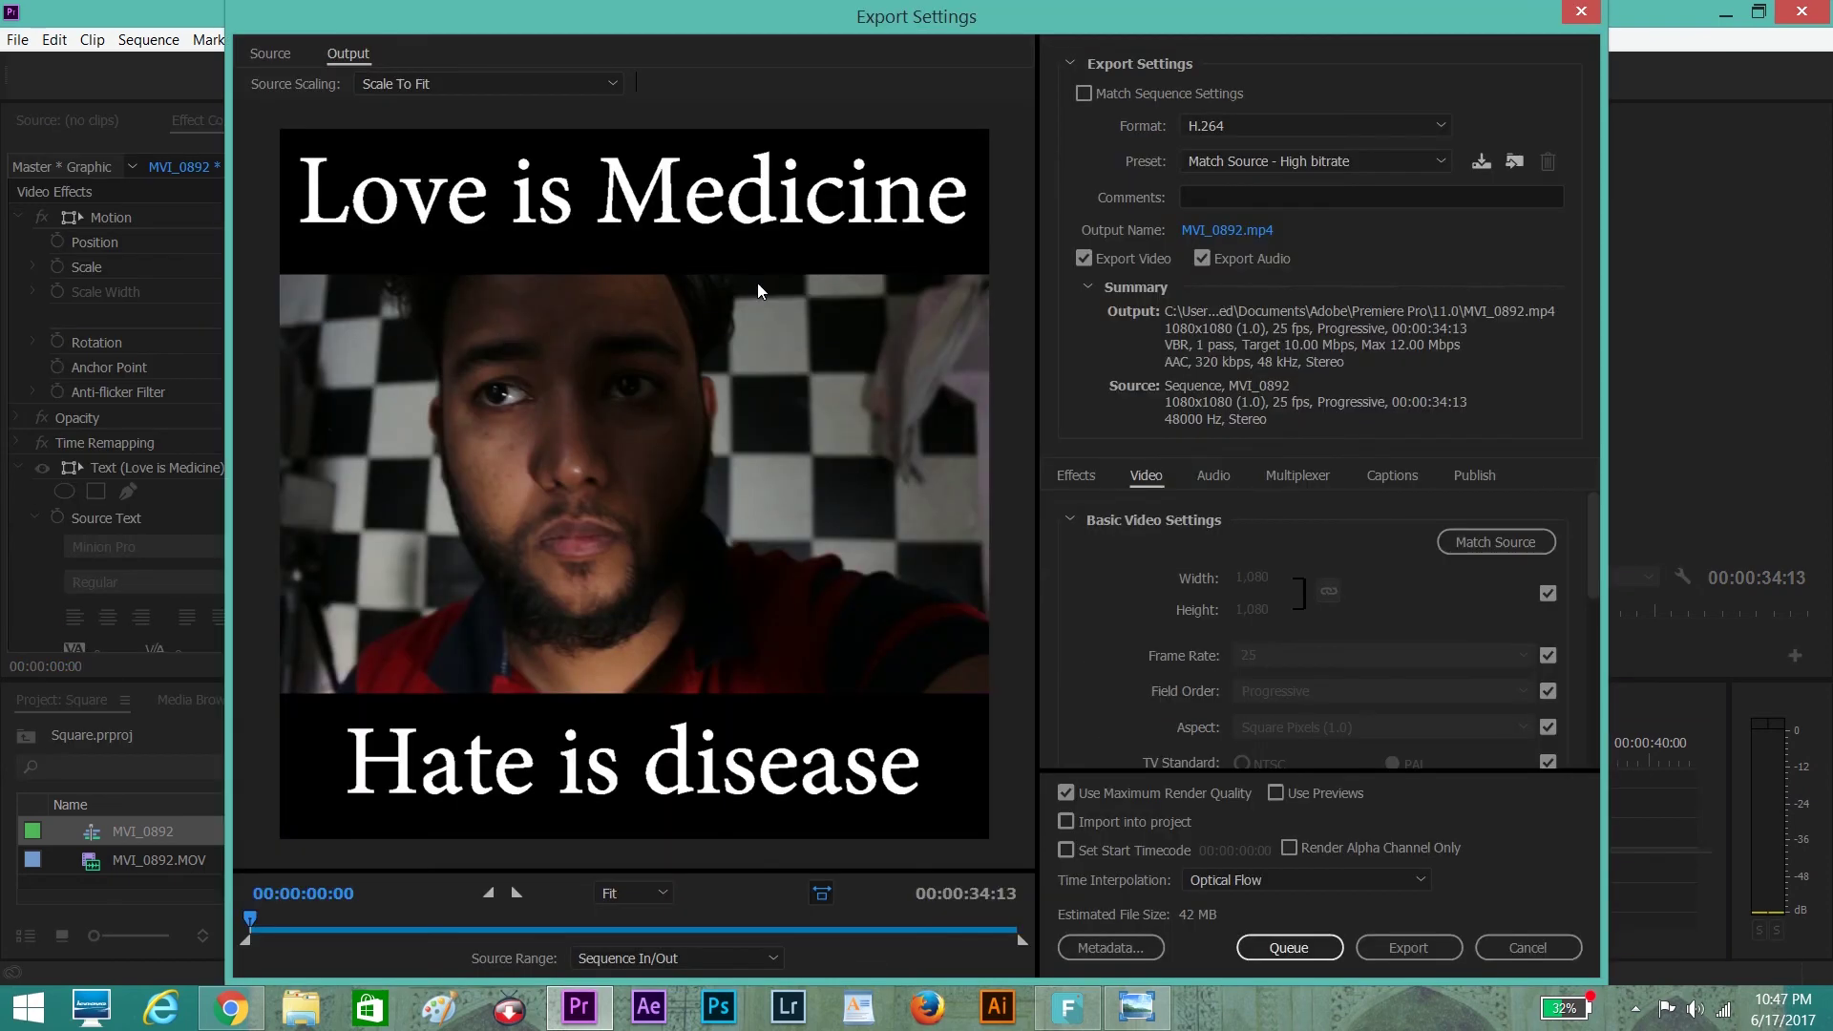
click(1406, 950)
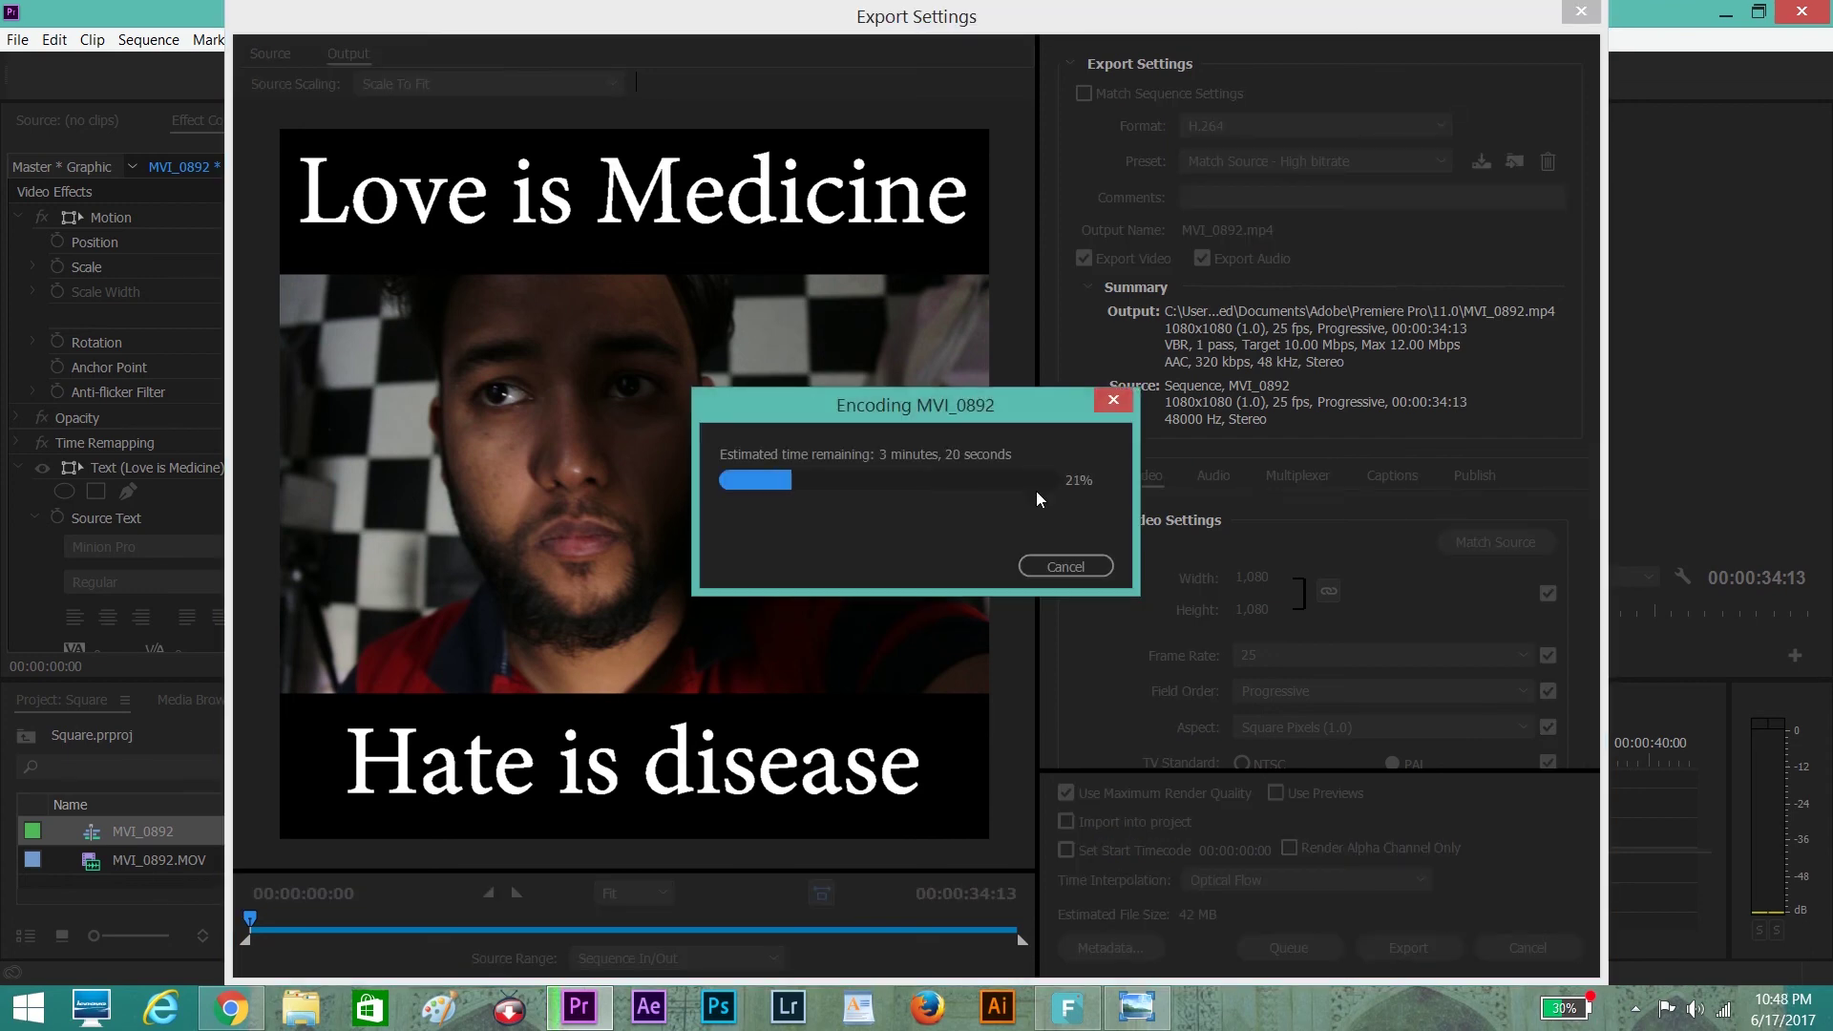
drag(1047, 396, 1406, 464)
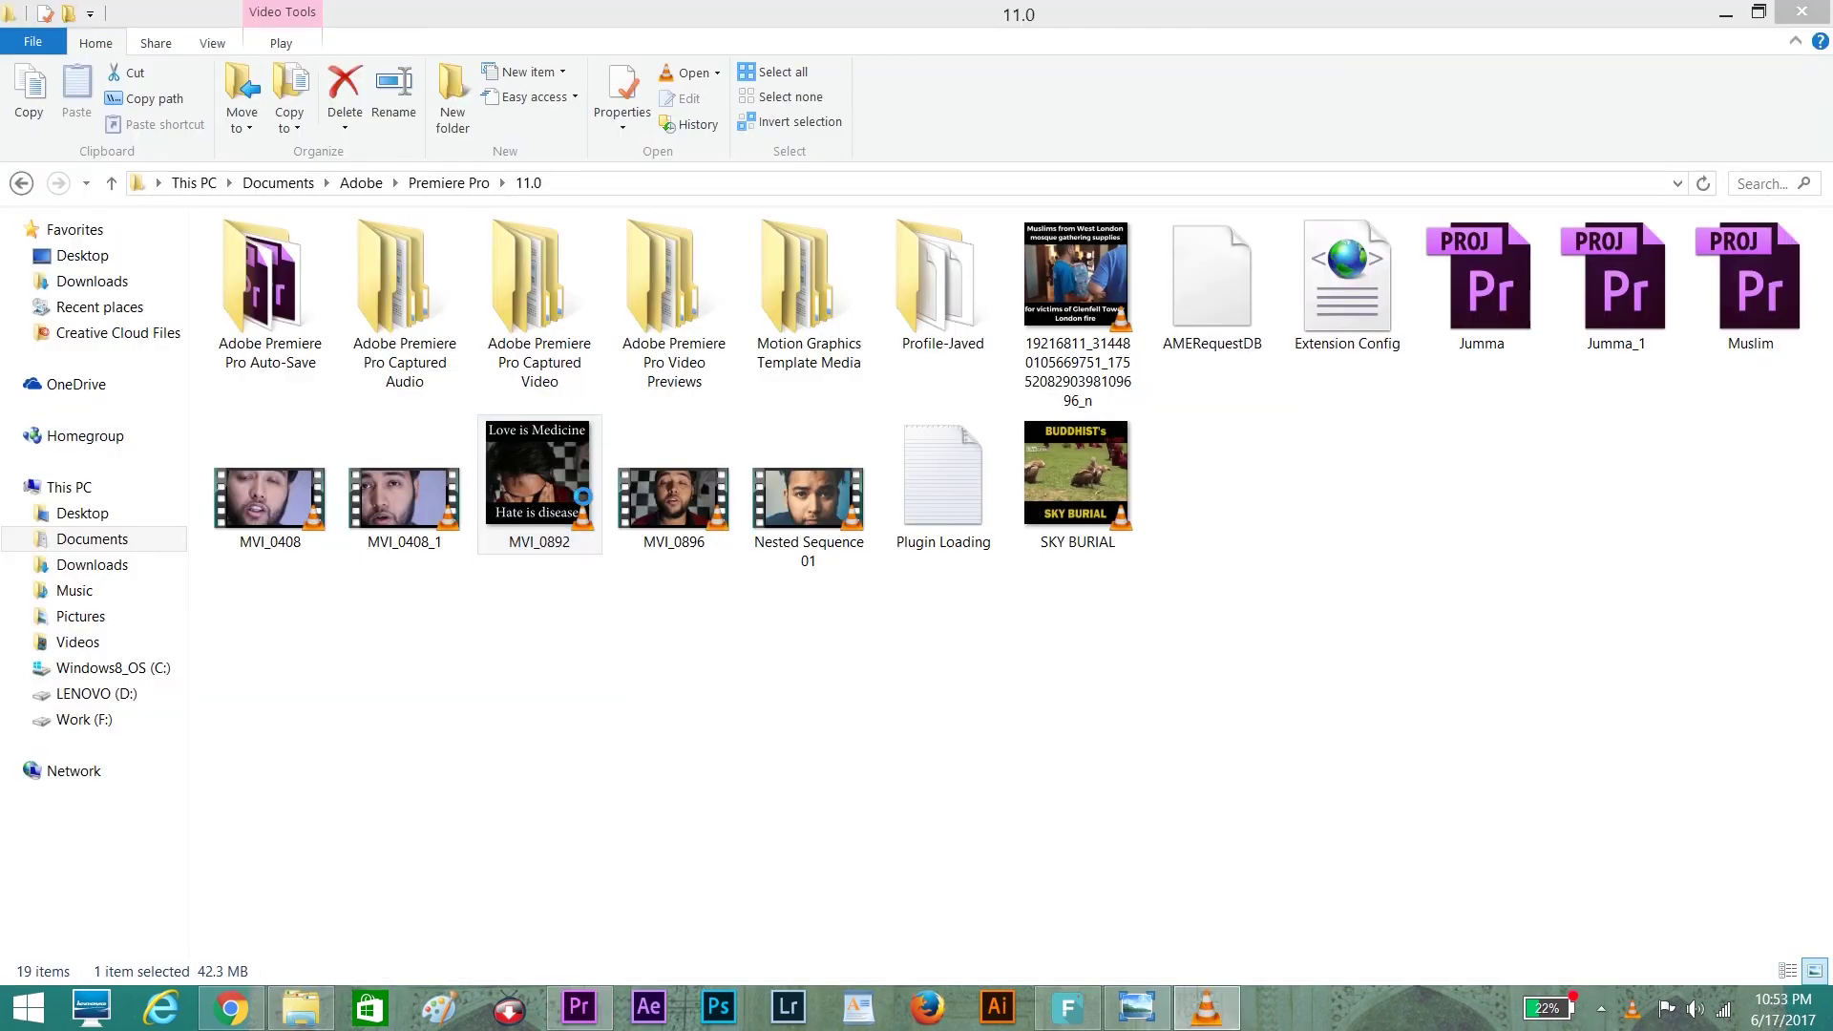
Open the exported MVI_0892.mp4 in VLC to watch the result
double_click(582, 496)
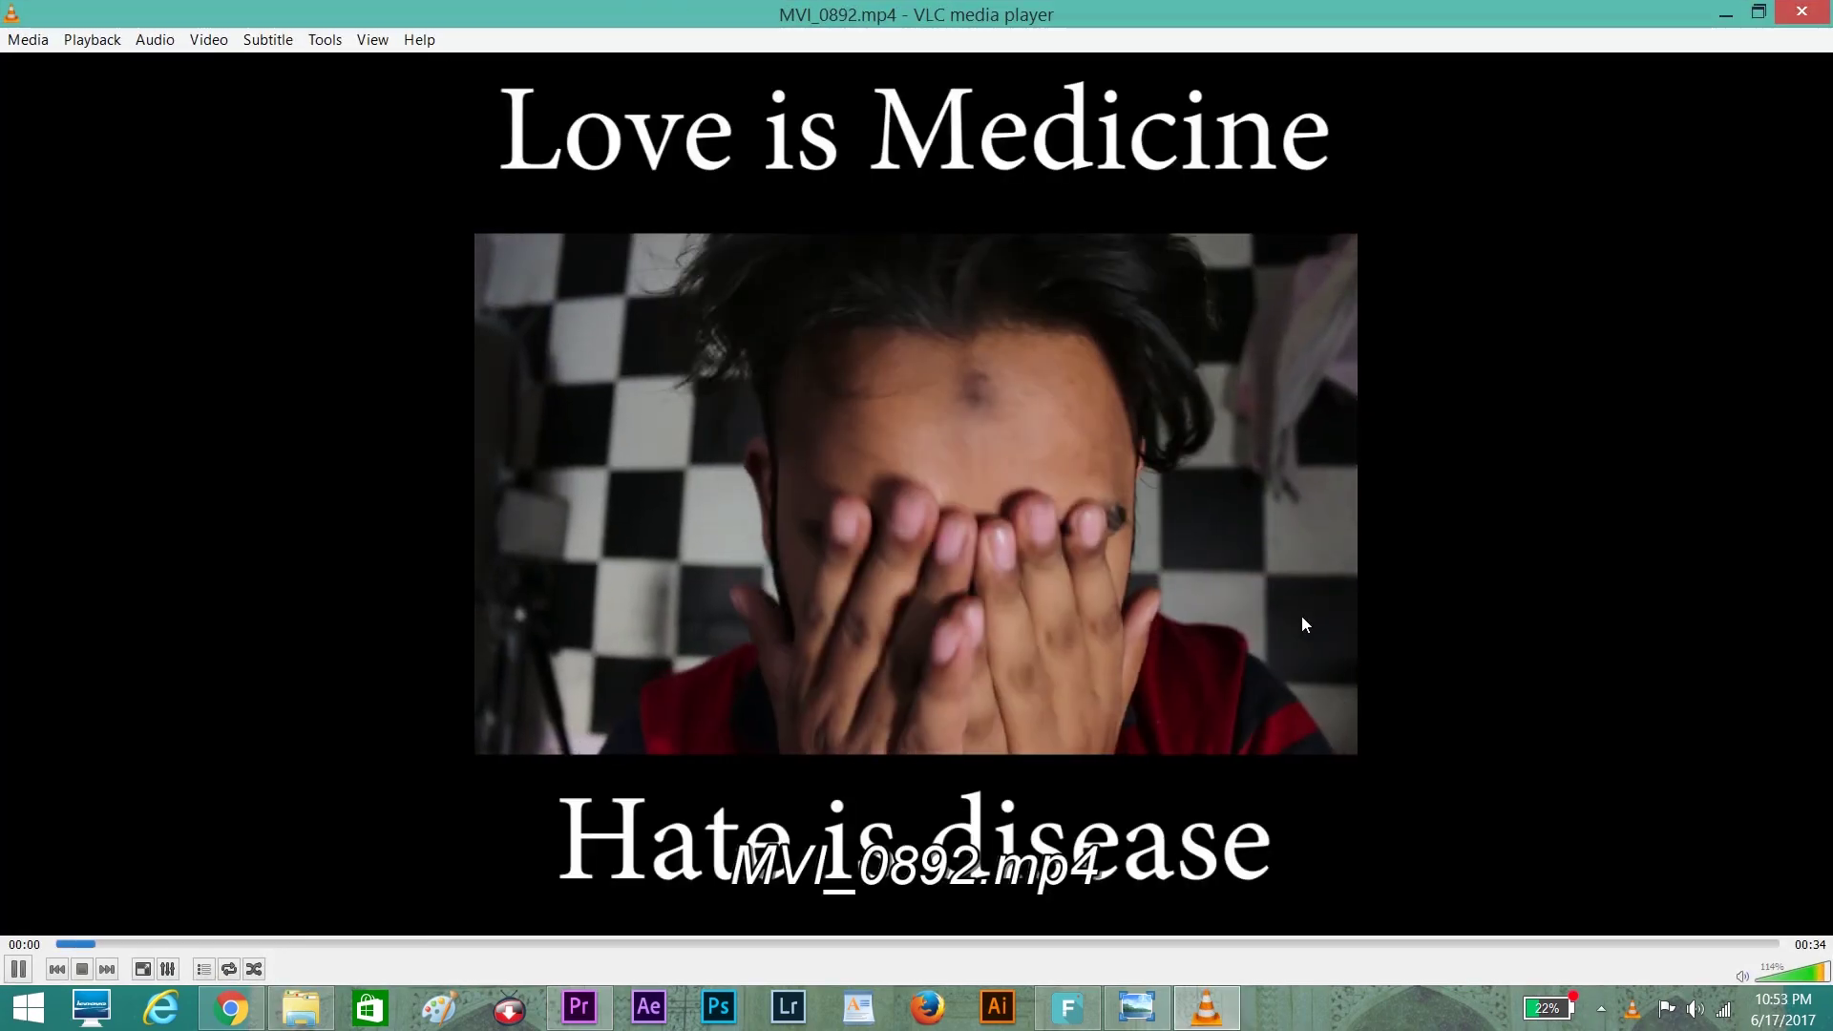